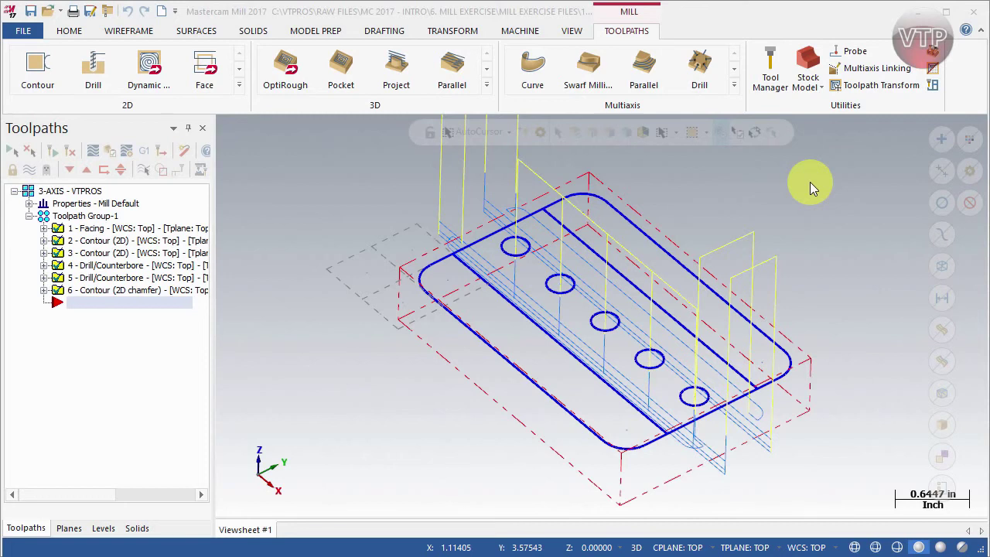
# Step: Open the simulator for all operations in Toolpath Group-1, preview Backplot mode, and return to Verify mode
pyautogui.click(85, 217)
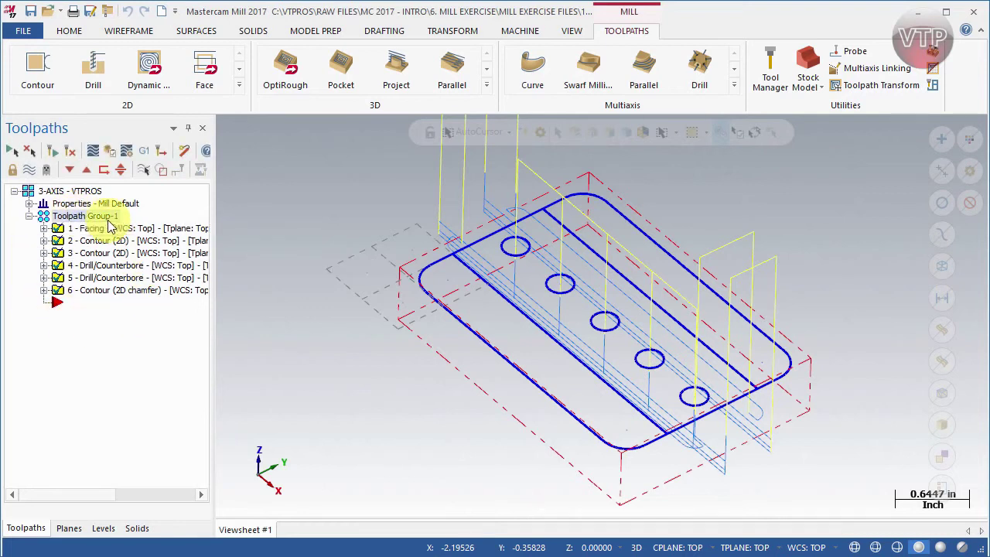
pyautogui.click(107, 158)
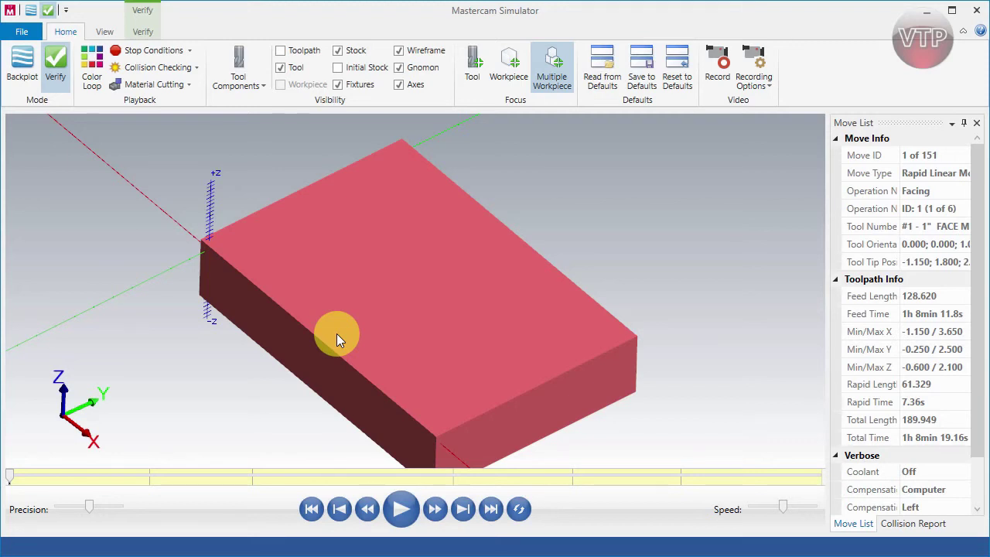
pyautogui.click(23, 74)
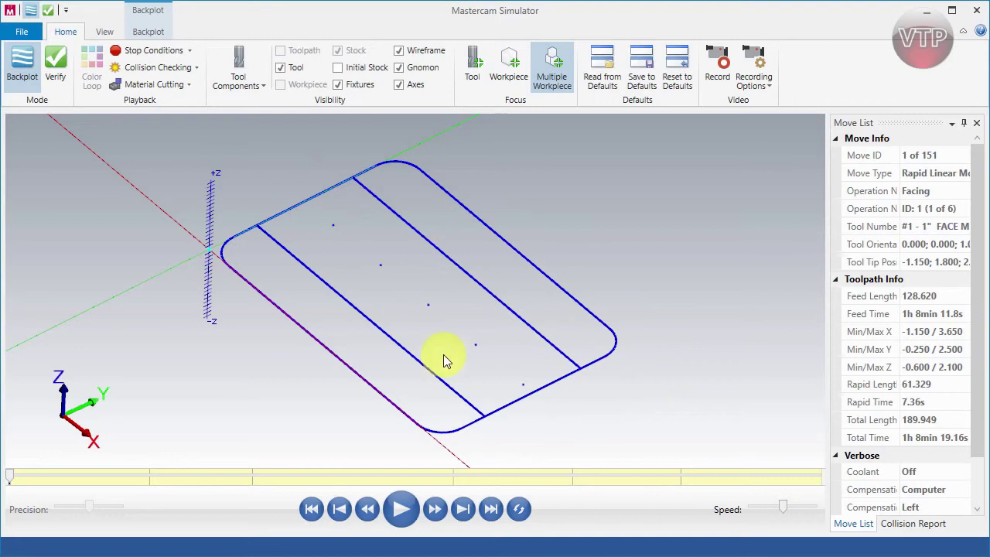
pyautogui.click(57, 67)
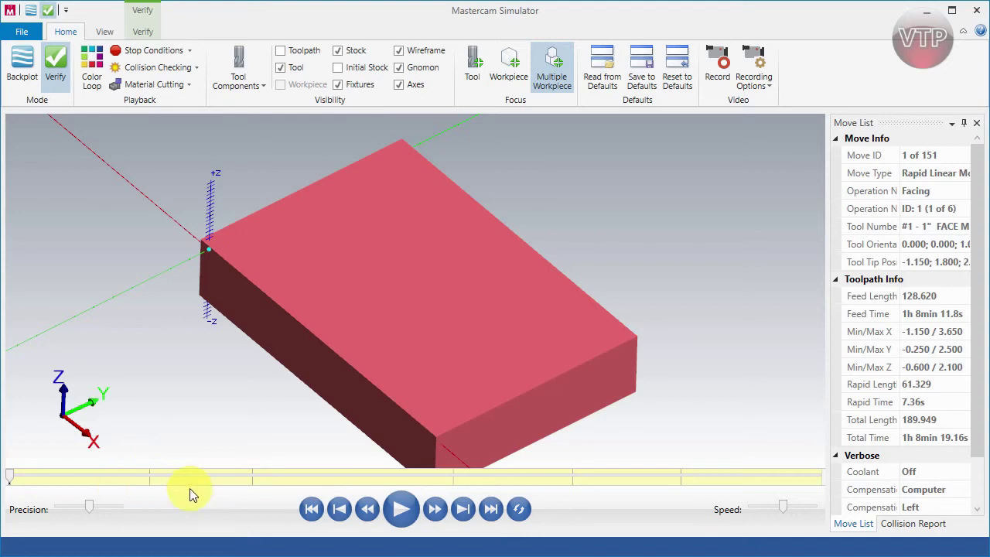
# Step: Turn on Color Loop for the operations and widen the Move List pane to show its full values
pyautogui.click(91, 74)
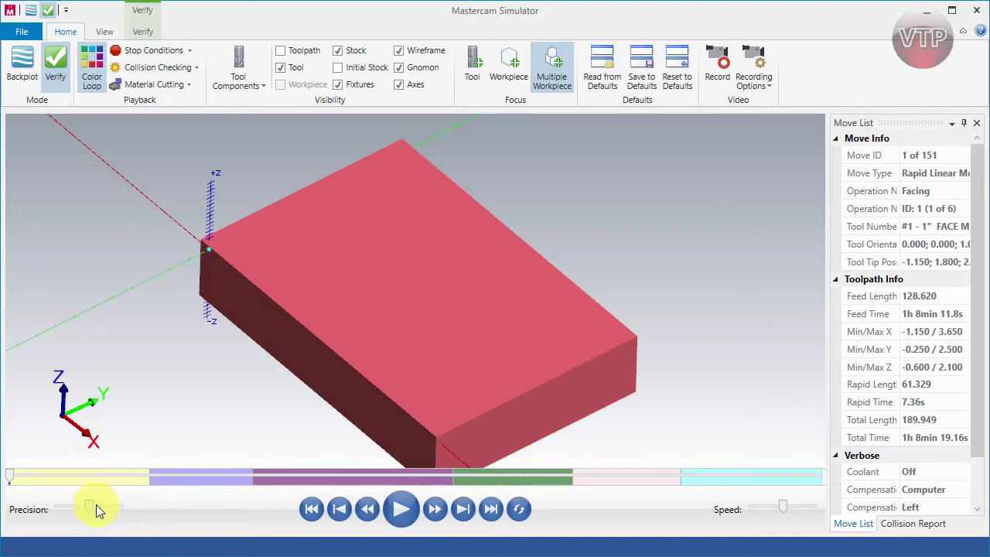
pyautogui.moveTo(110, 507); pyautogui.dragTo(90, 507)
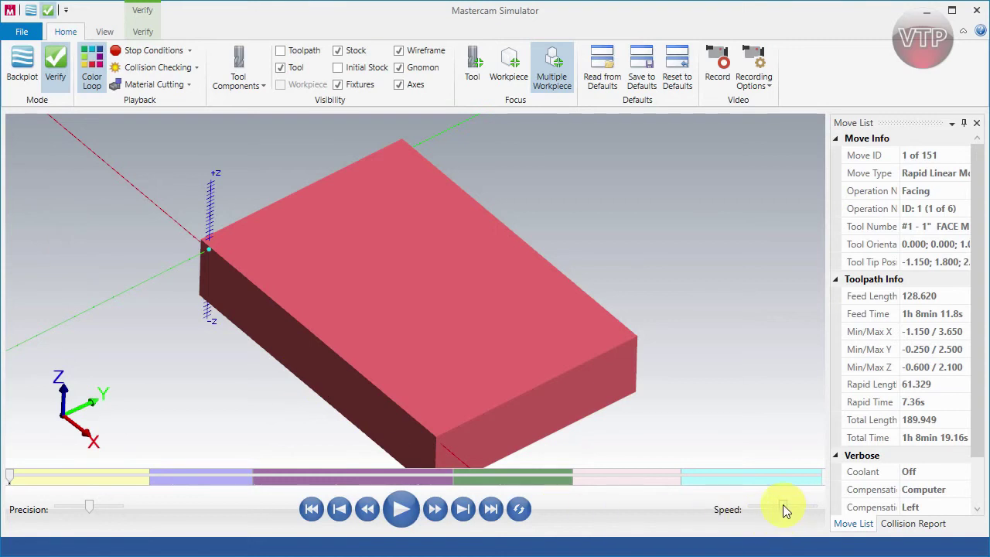
pyautogui.moveTo(782, 503)
pyautogui.mouseDown()
pyautogui.moveTo(824, 517)
pyautogui.moveTo(755, 512)
pyautogui.moveTo(782, 509)
pyautogui.mouseUp()
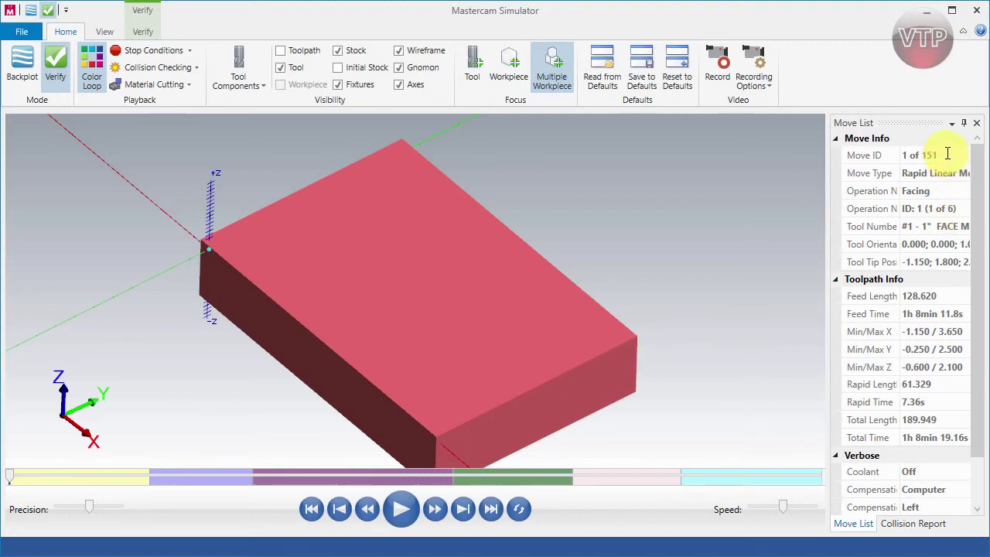
pyautogui.moveTo(824, 196); pyautogui.dragTo(770, 200)
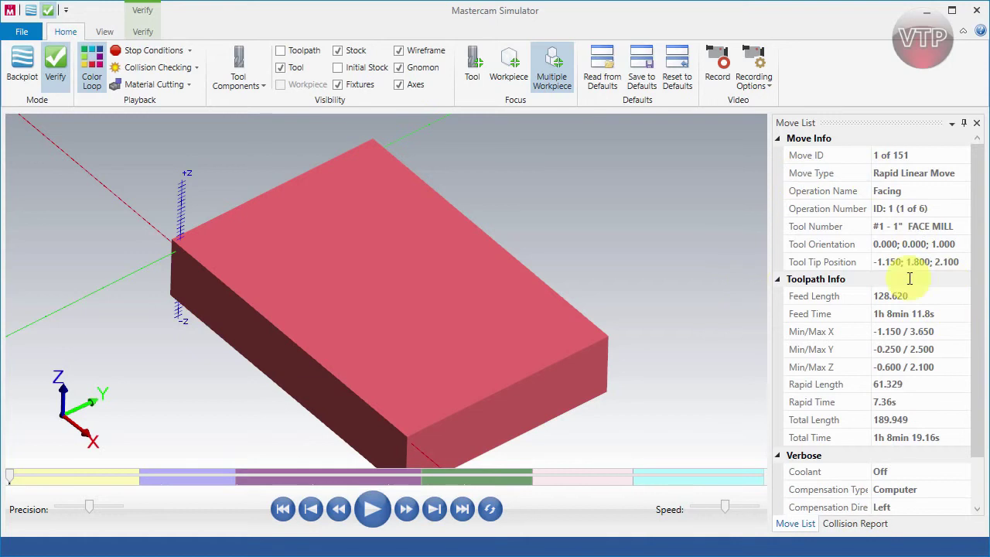
# Step: Auto-hide the Move List pane and dock the panes again with the Collision Report in front
pyautogui.click(953, 125)
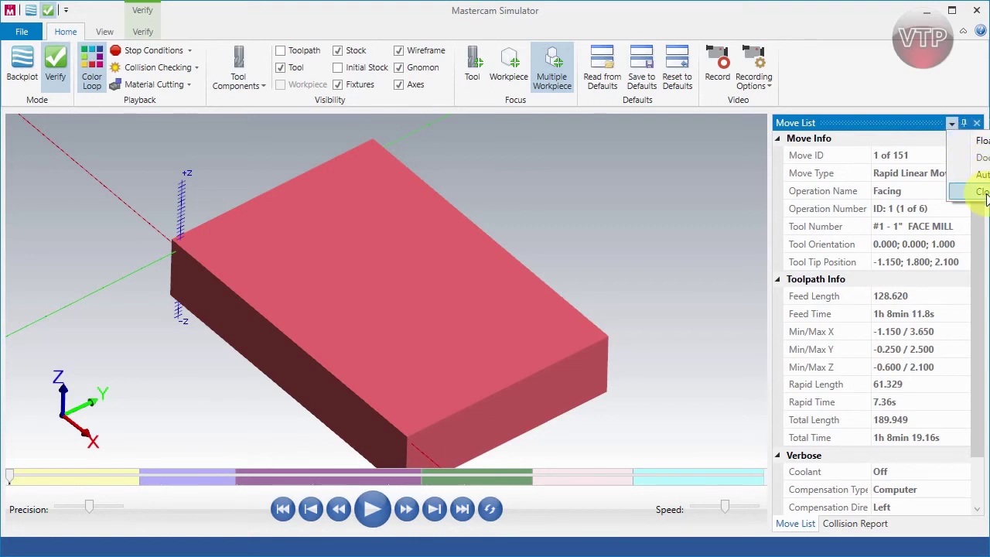
pyautogui.click(967, 125)
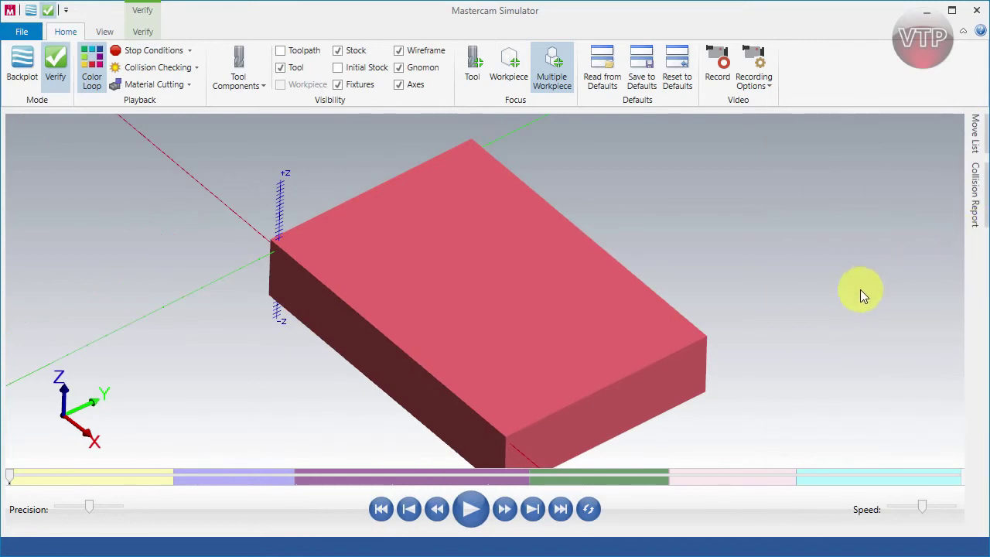
pyautogui.moveTo(977, 137)
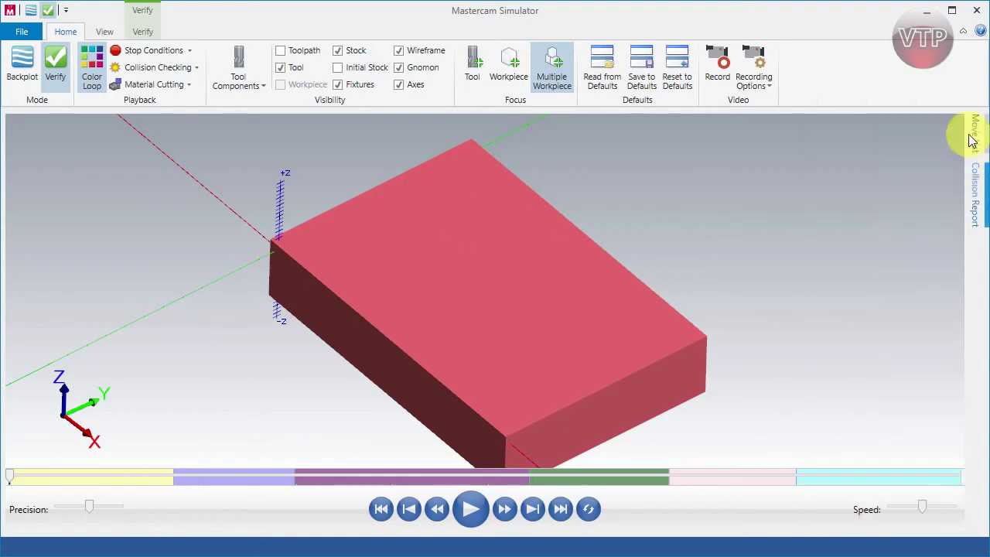
pyautogui.moveTo(974, 170)
pyautogui.click(945, 124)
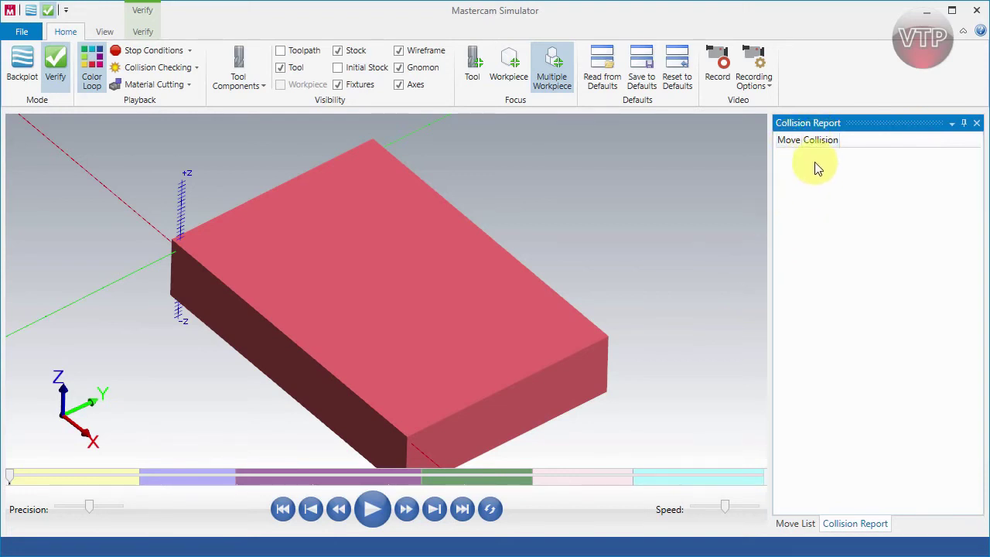
# Step: Auto-hide the Collision Report pane and dock the panes again with the Move List in front
pyautogui.click(954, 124)
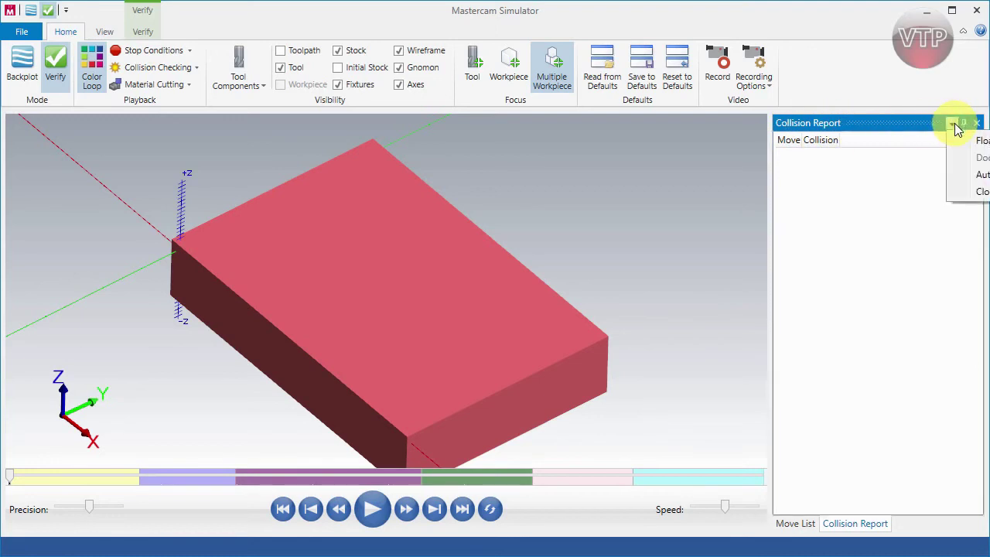
pyautogui.click(984, 175)
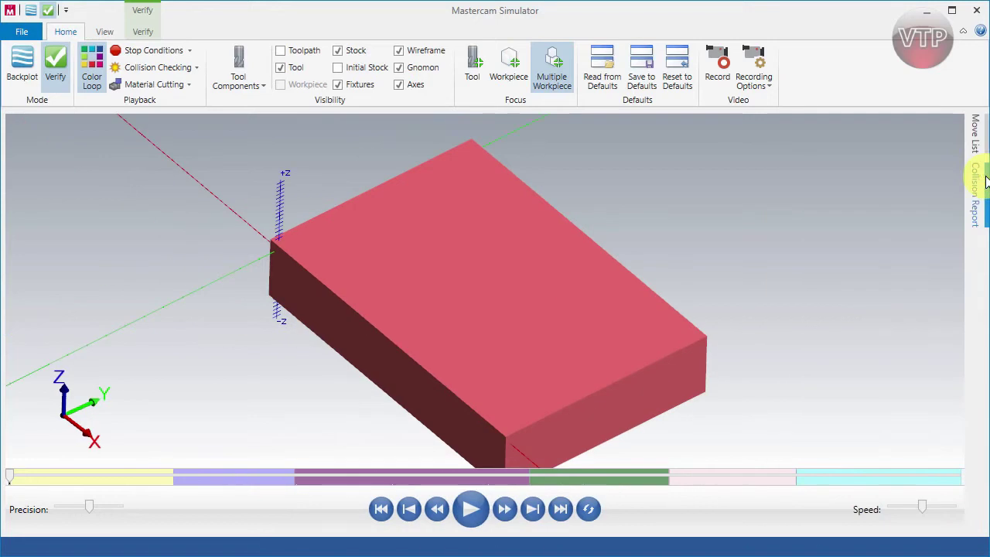
pyautogui.moveTo(974, 206)
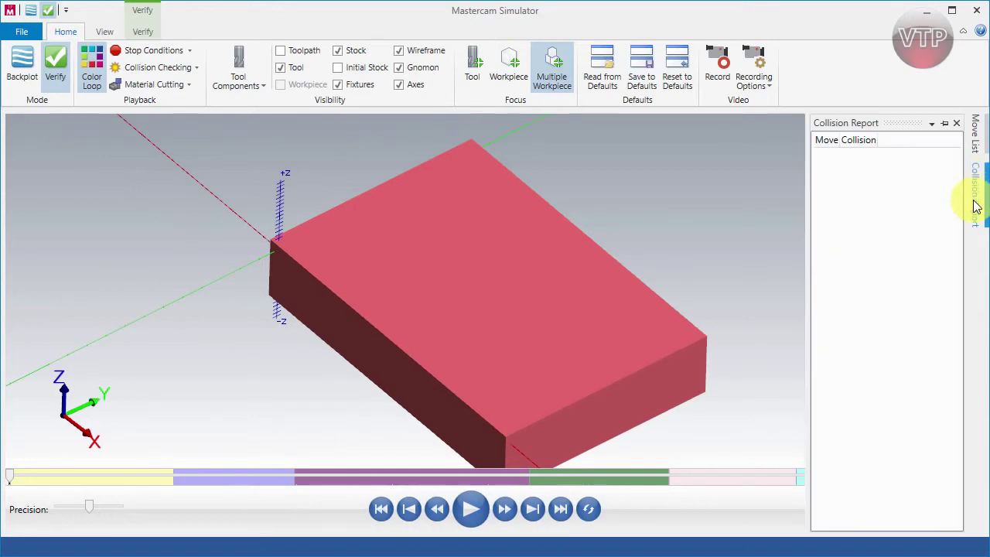
pyautogui.click(976, 137)
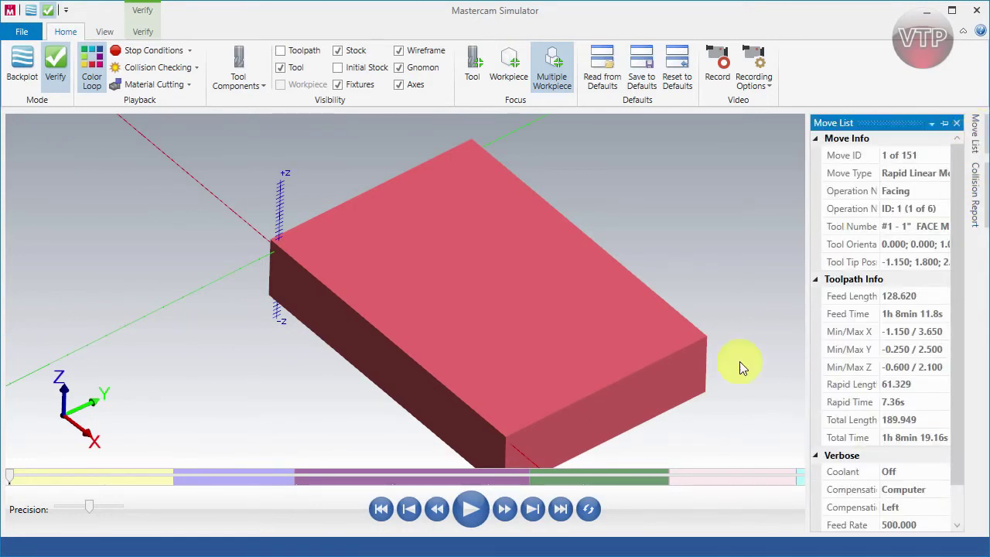
pyautogui.click(945, 124)
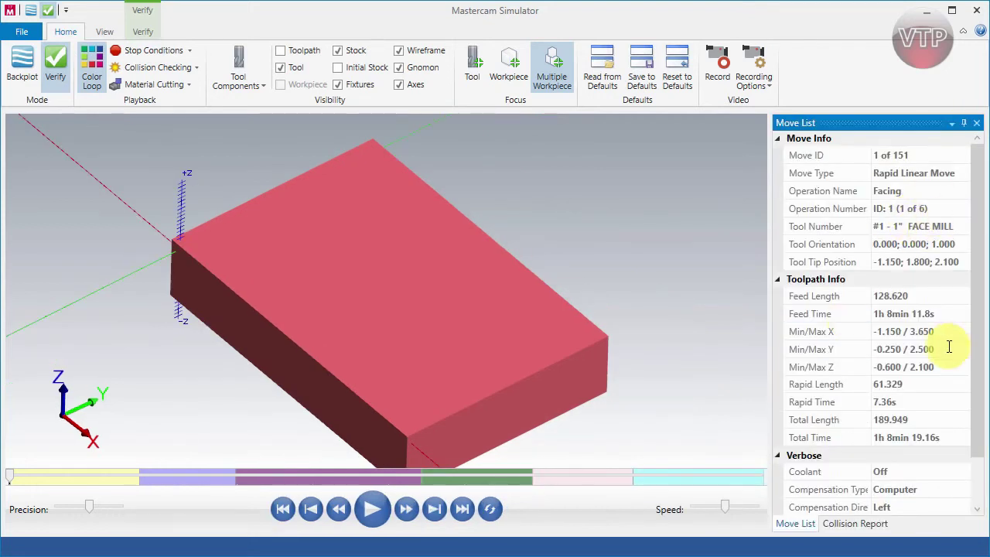
# Step: Compare the Collision Report and Move List panes, ending on the Collision Report
pyautogui.click(855, 525)
pyautogui.click(805, 526)
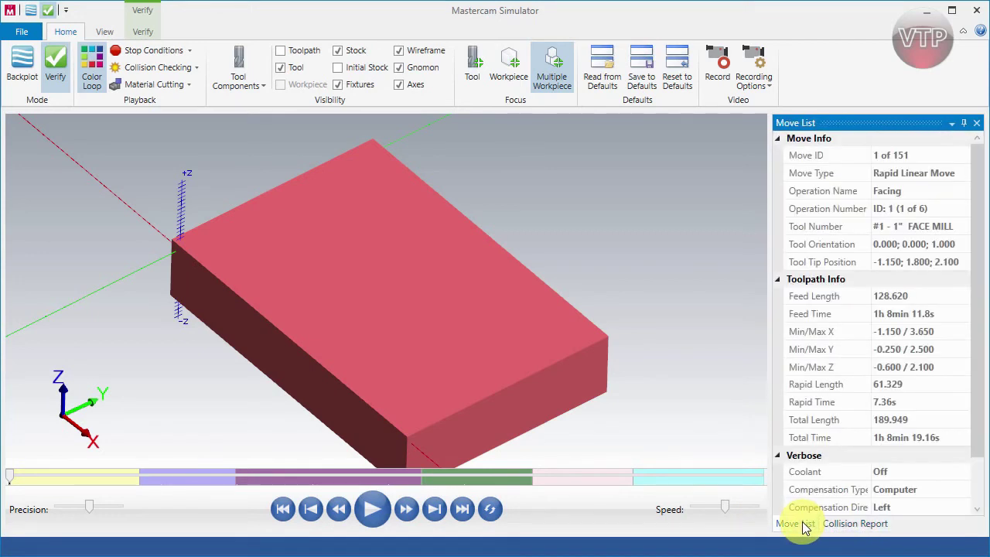
pyautogui.click(851, 524)
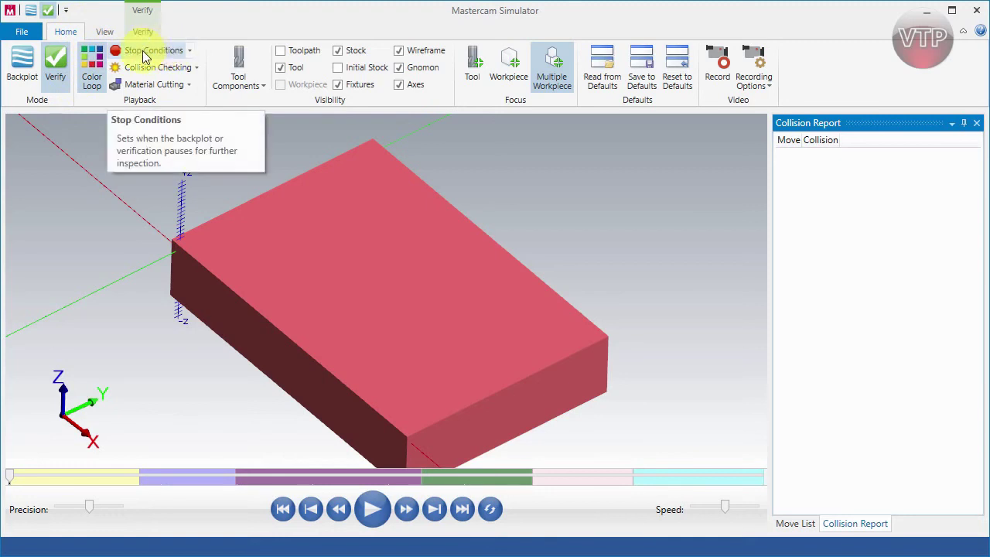
# Step: Examine the available options for stop conditions, collision checking, material cutting and displayed tool components
pyautogui.click(191, 54)
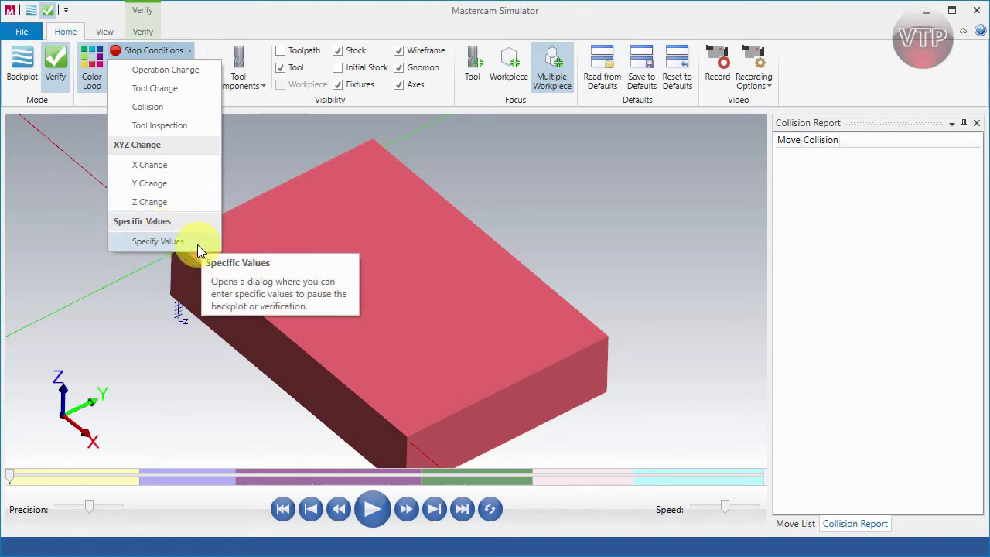
pyautogui.click(212, 53)
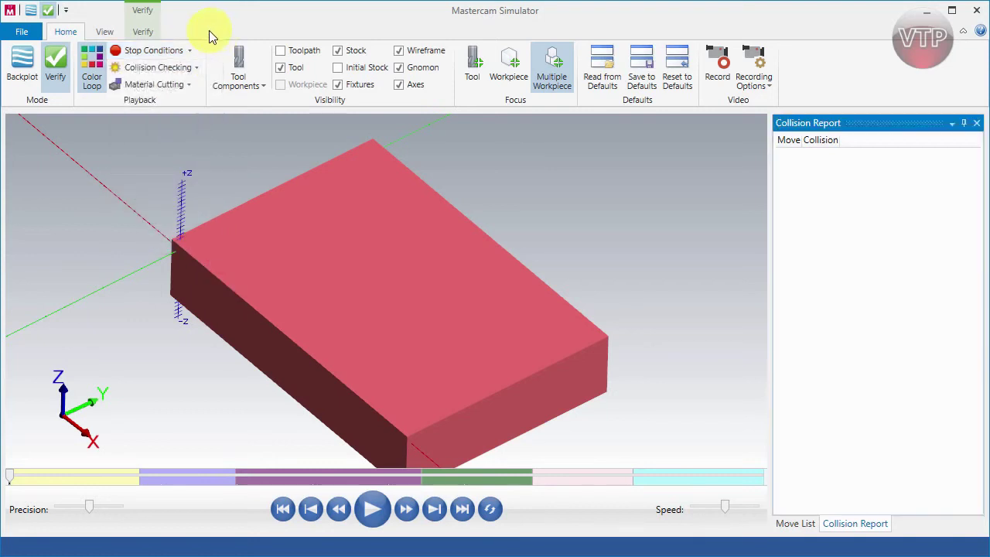
pyautogui.click(197, 67)
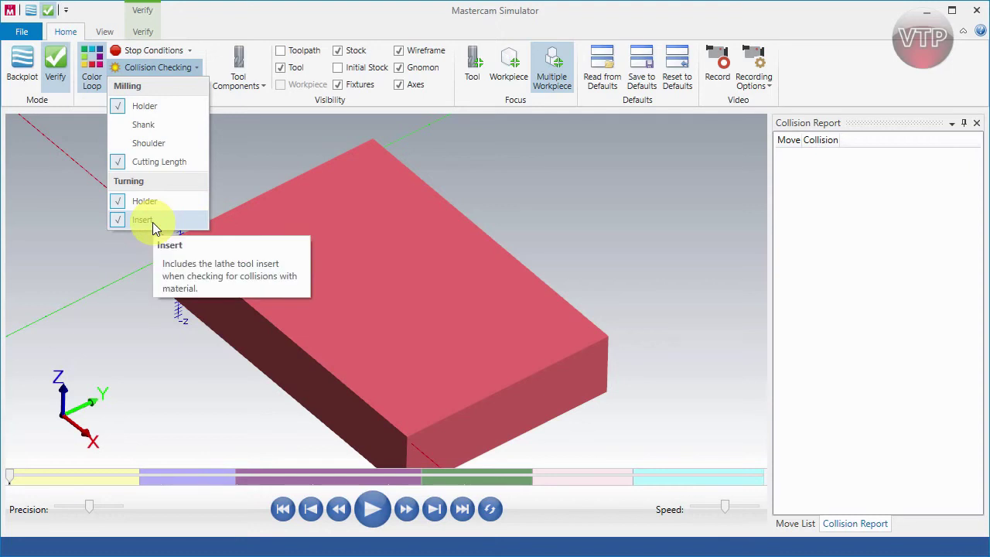
pyautogui.click(212, 30)
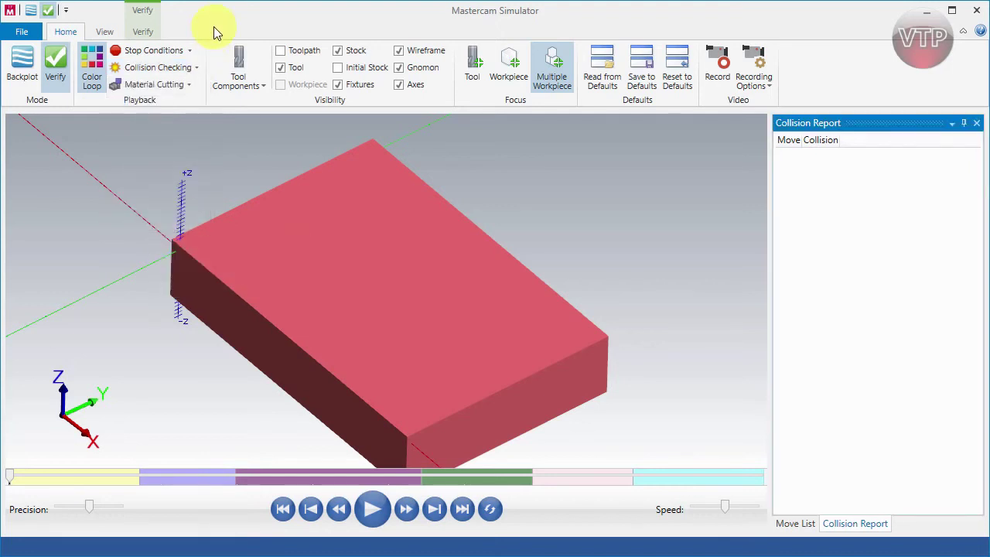
pyautogui.click(189, 86)
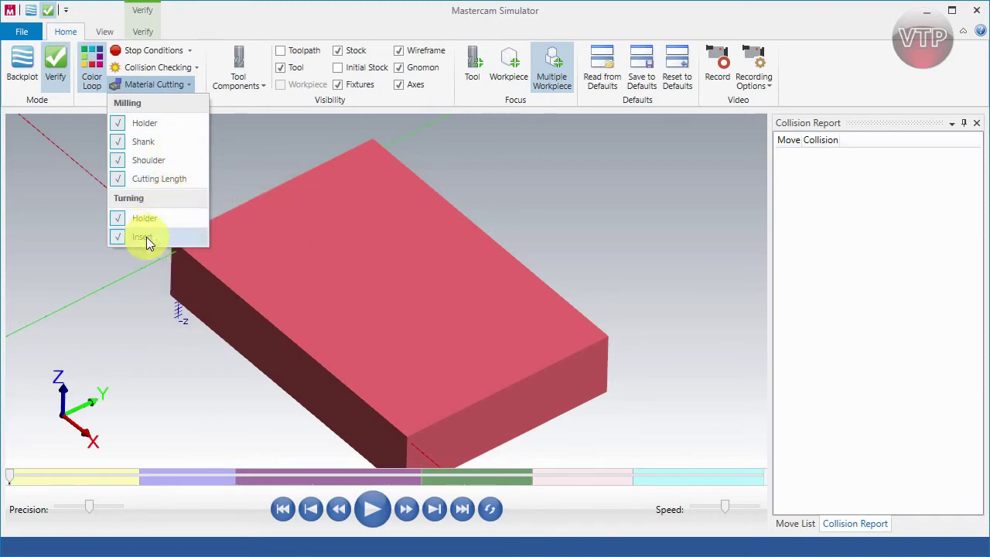
pyautogui.click(236, 33)
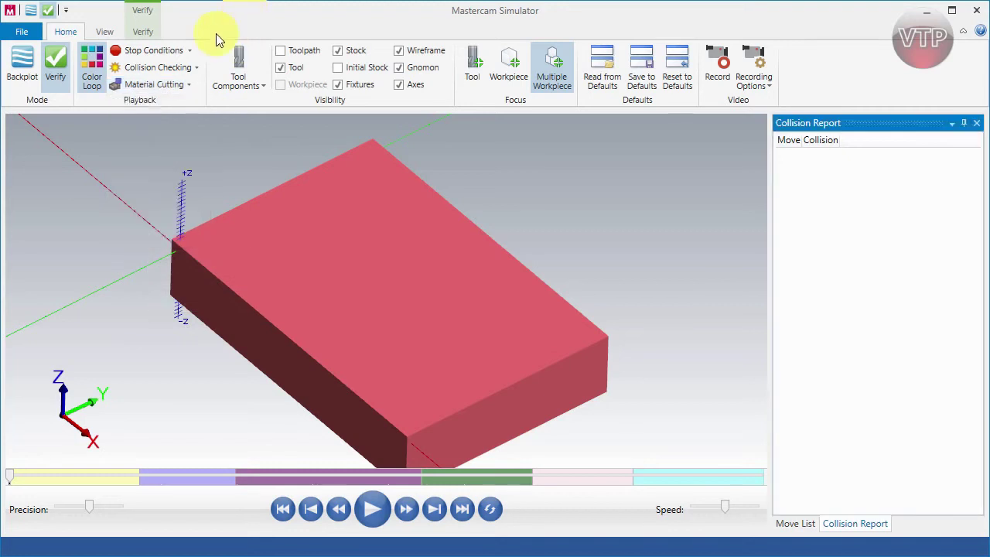
pyautogui.click(263, 87)
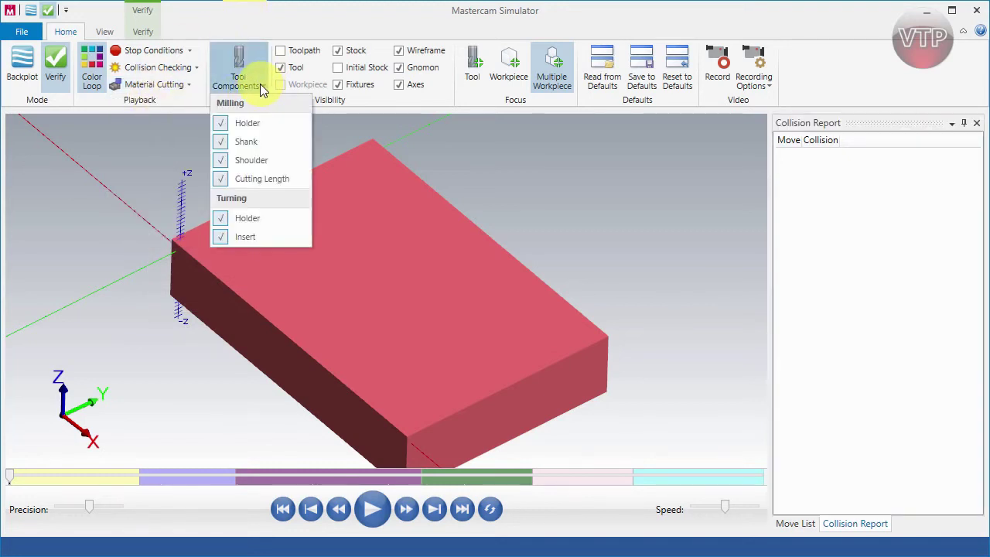
pyautogui.click(221, 180)
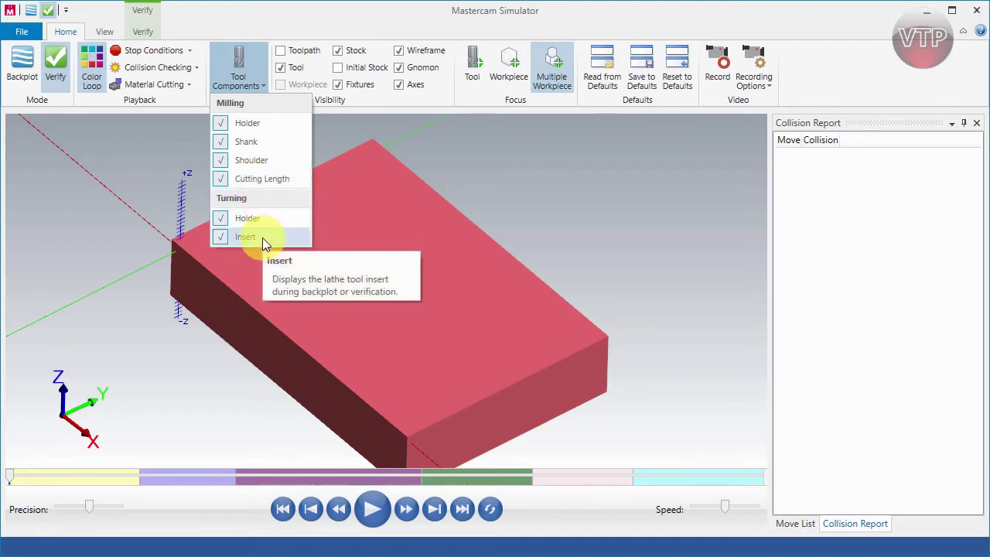
pyautogui.click(322, 37)
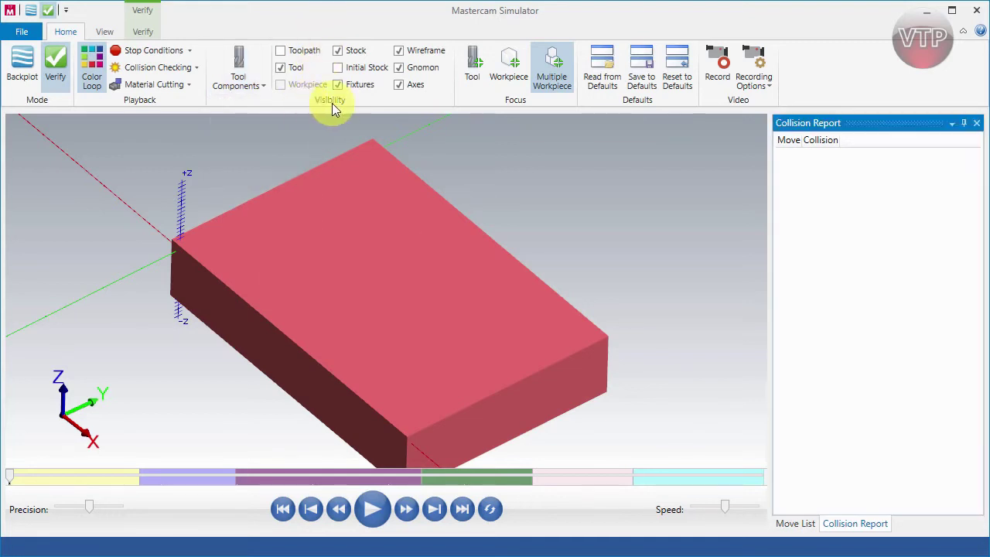
# Step: Hide the axes and the gnomon in the simulation view
pyautogui.scroll(-5, 345, 238)
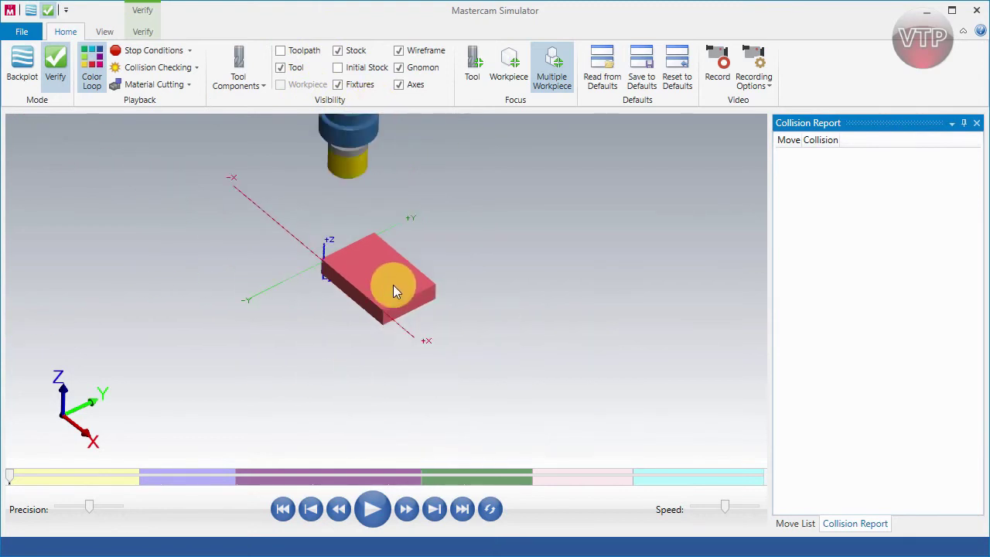
pyautogui.scroll(3, 395, 243)
pyautogui.scroll(-2, 366, 287)
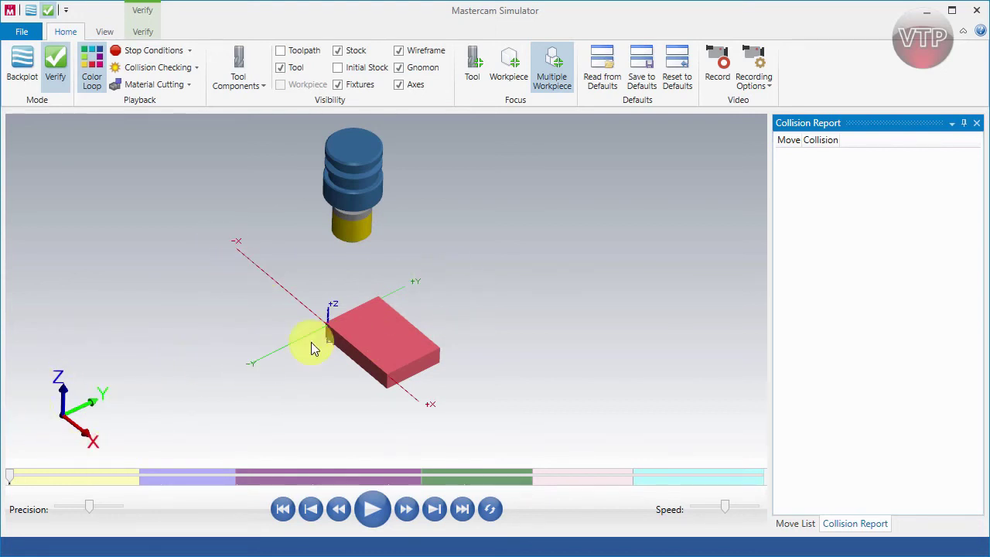
pyautogui.scroll(1, 327, 329)
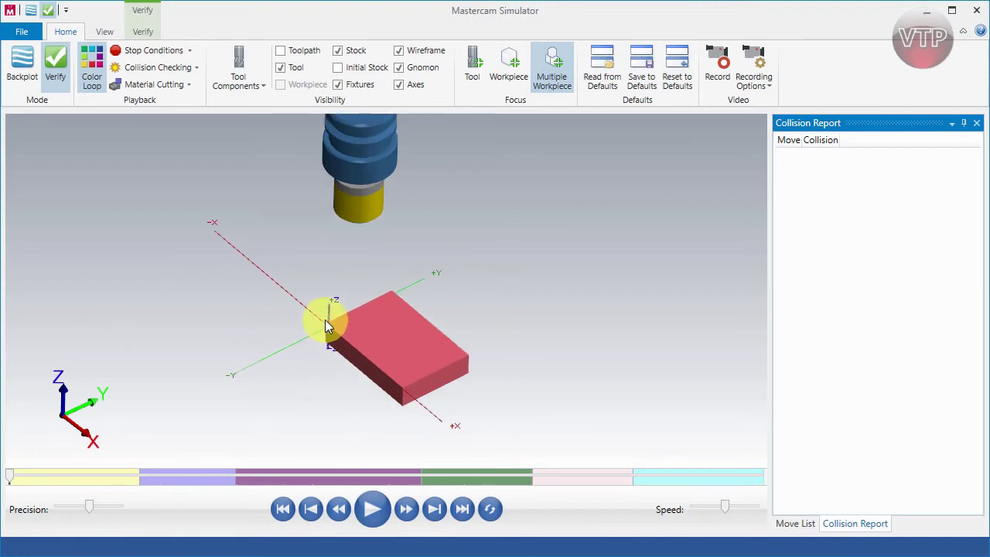
pyautogui.click(398, 85)
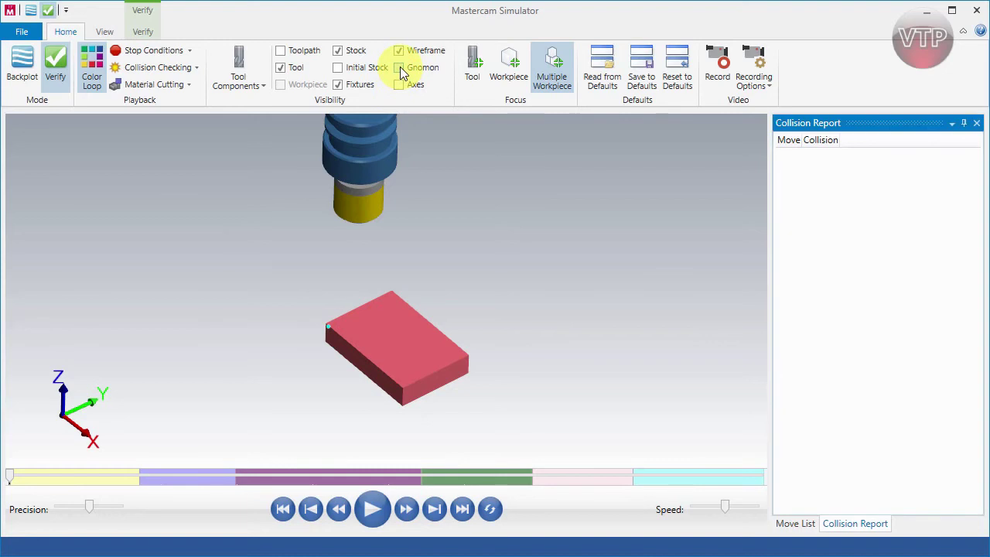
pyautogui.click(399, 69)
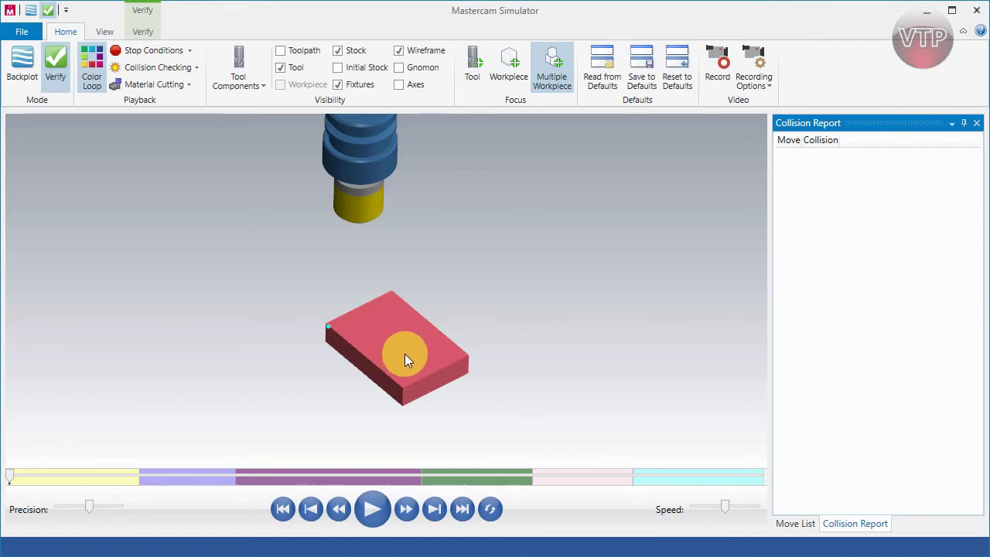
# Step: Briefly toggle the toolpath and initial stock display, leaving both off, and hide the wireframe
pyautogui.click(281, 52)
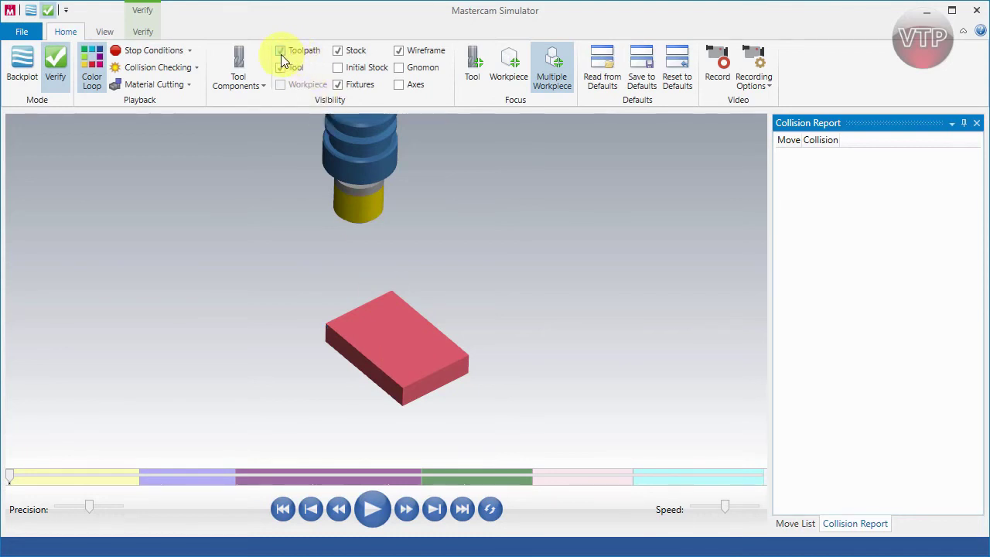
pyautogui.click(338, 68)
pyautogui.click(338, 69)
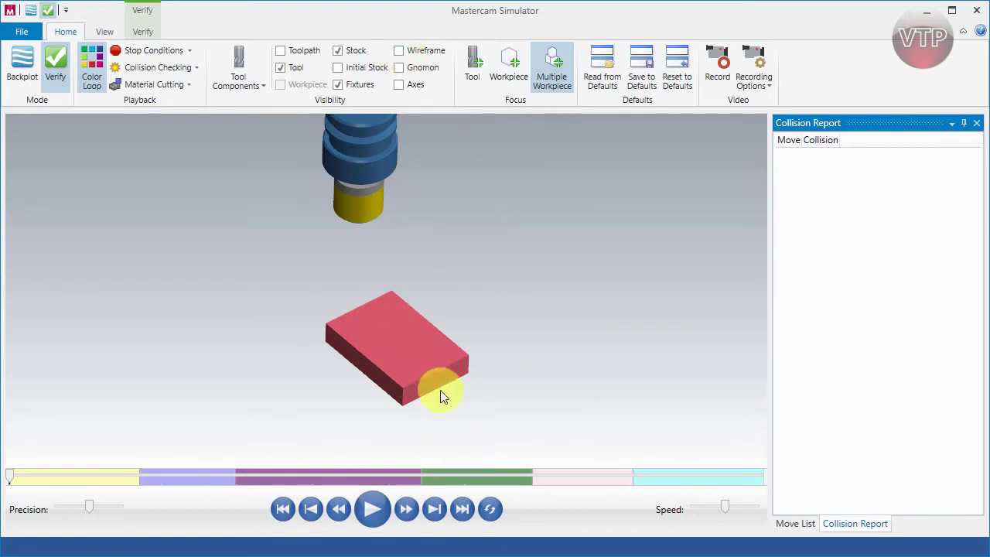
# Step: Show the wireframe and cycle the tool's visibility through translucent and hidden back to fully shown
pyautogui.click(400, 51)
pyautogui.click(279, 69)
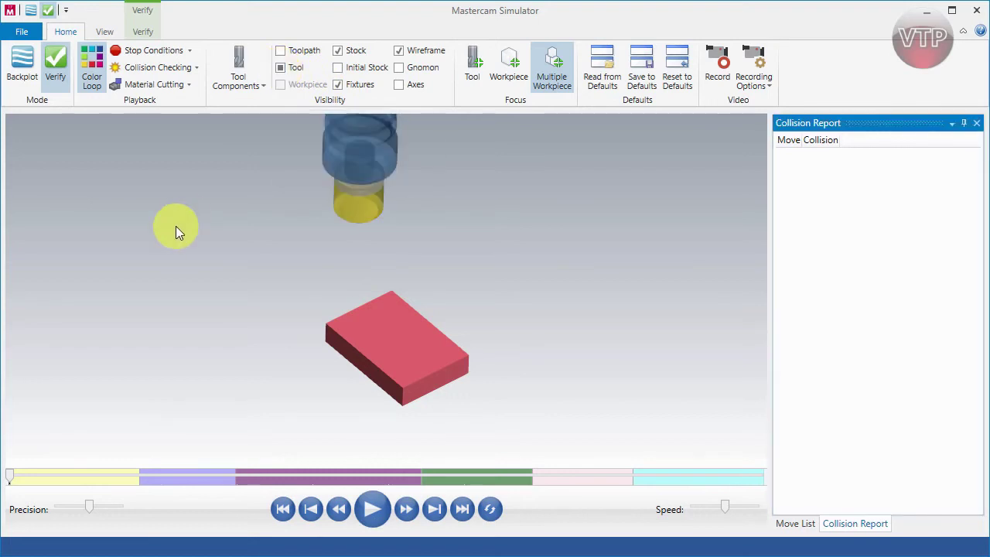
pyautogui.click(281, 68)
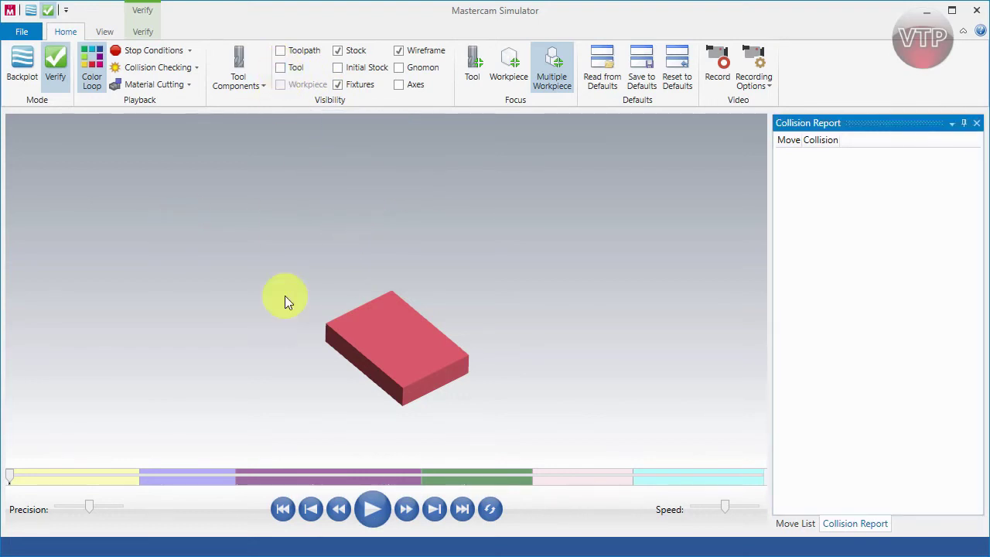
pyautogui.click(280, 67)
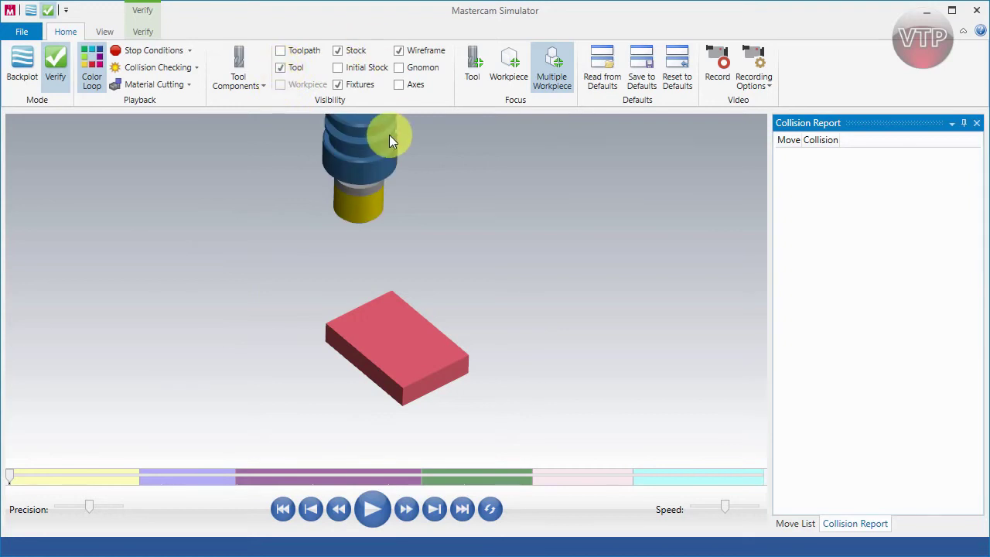
# Step: Cycle the stock through translucent and hidden back to fully shown, switching the wireframe off and on while the stock is hidden
pyautogui.click(338, 51)
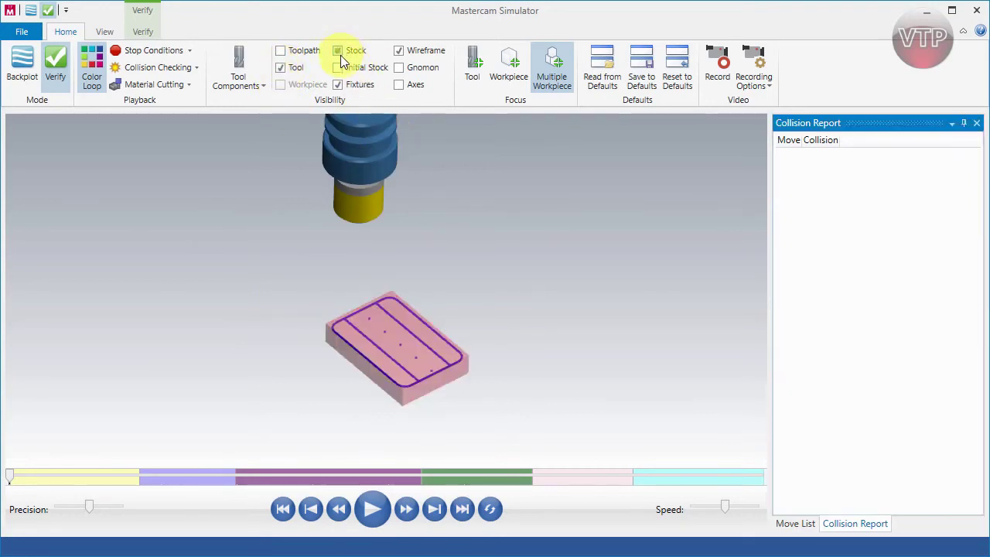
pyautogui.click(338, 50)
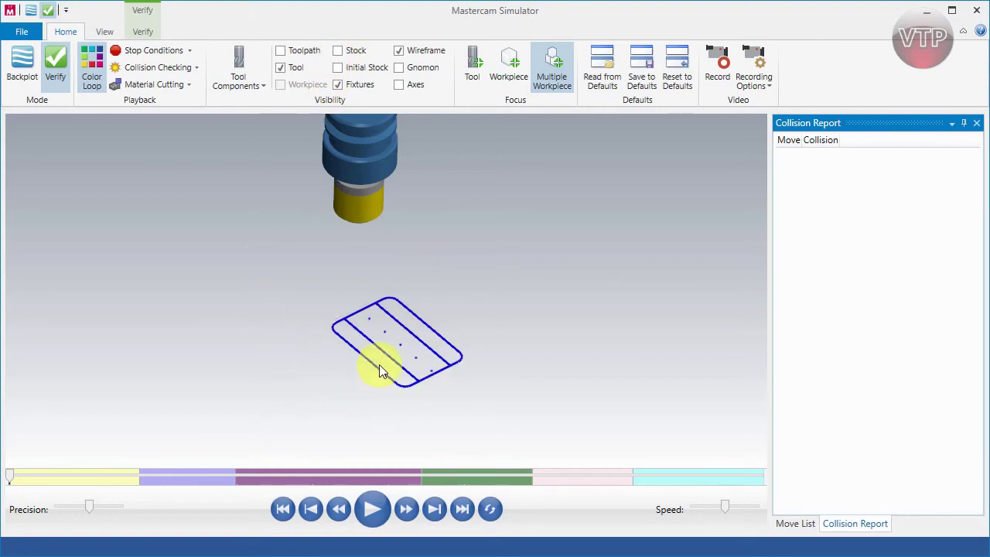
pyautogui.click(399, 52)
pyautogui.click(396, 52)
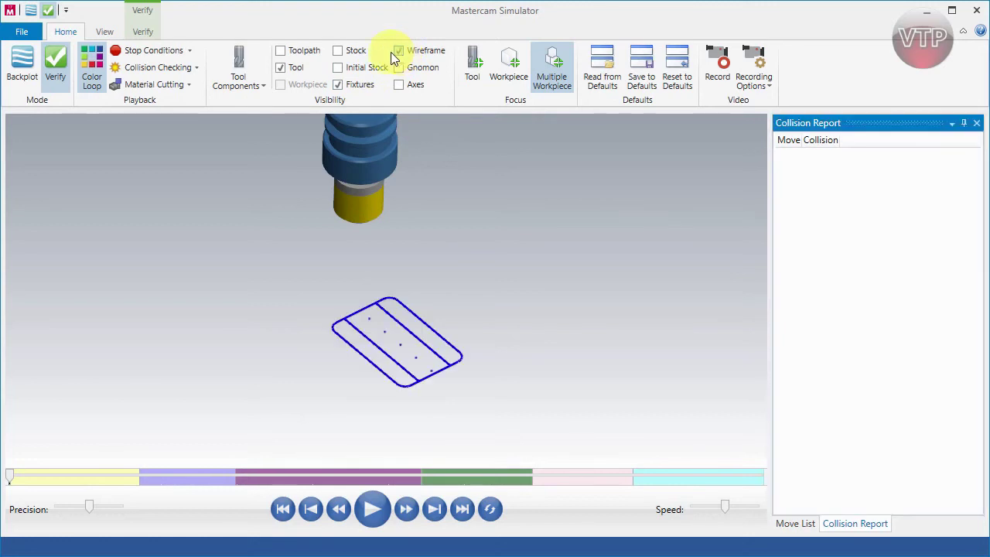
pyautogui.click(340, 54)
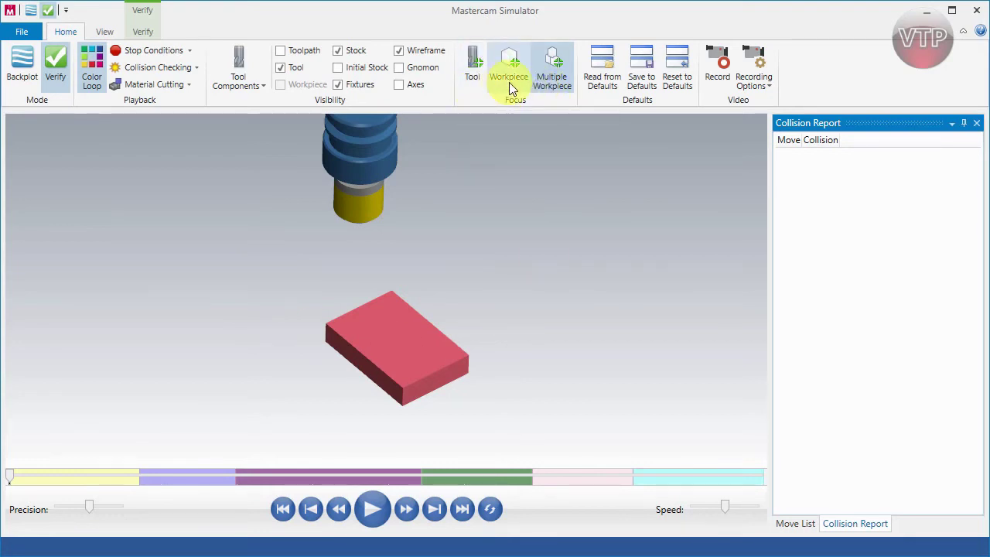
pyautogui.click(555, 78)
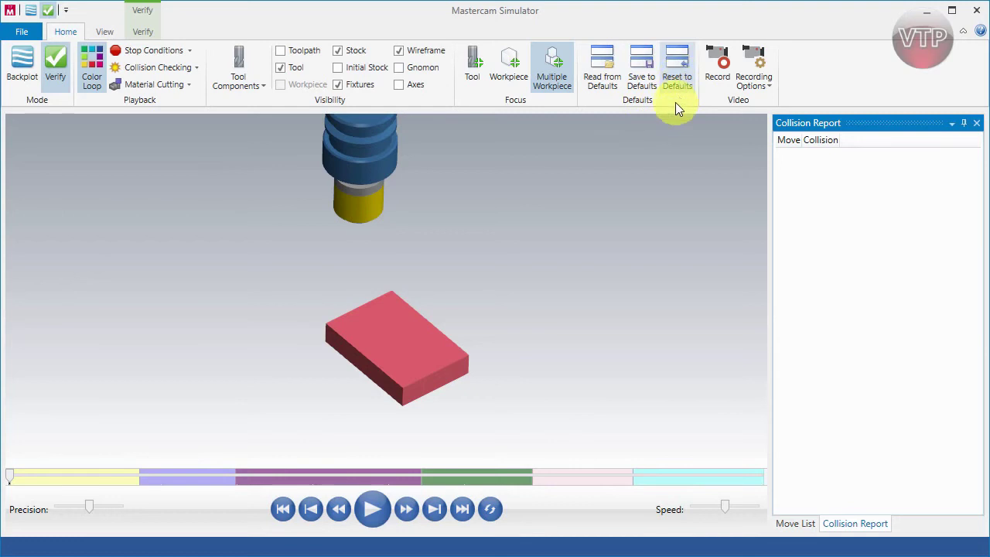
# Step: Examine where simulator defaults are read from and saved to, without loading or overwriting the MastercamSimulatorDefaults file
pyautogui.click(603, 78)
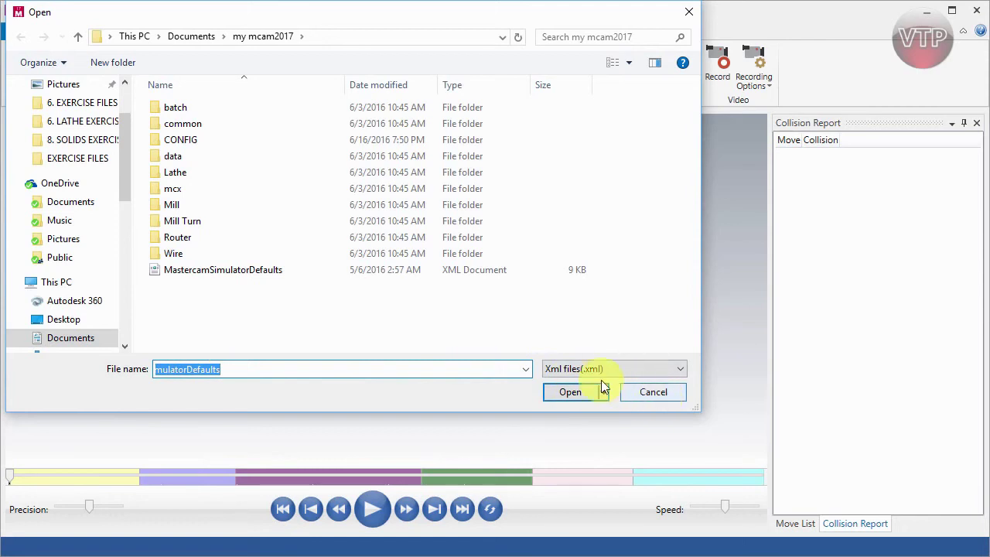
pyautogui.click(646, 393)
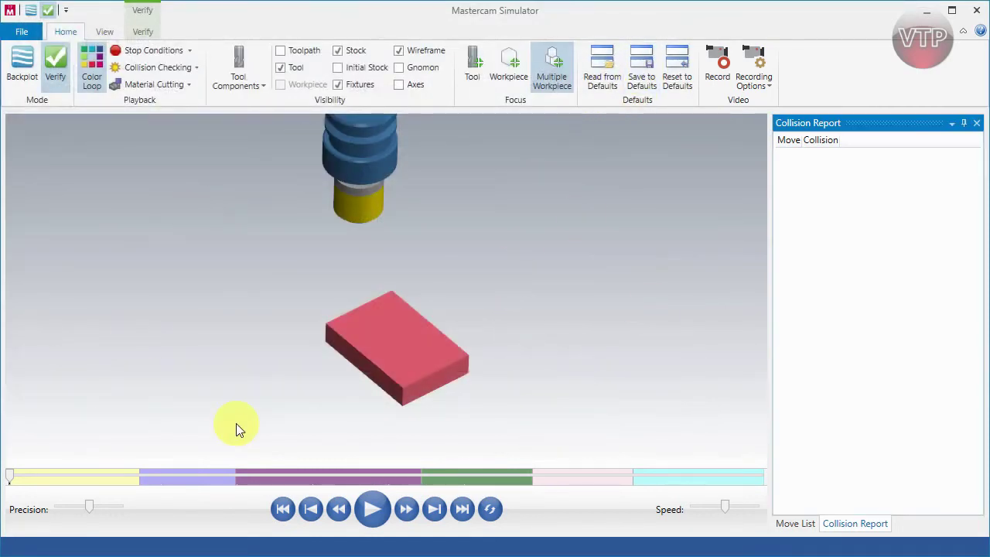
pyautogui.click(648, 72)
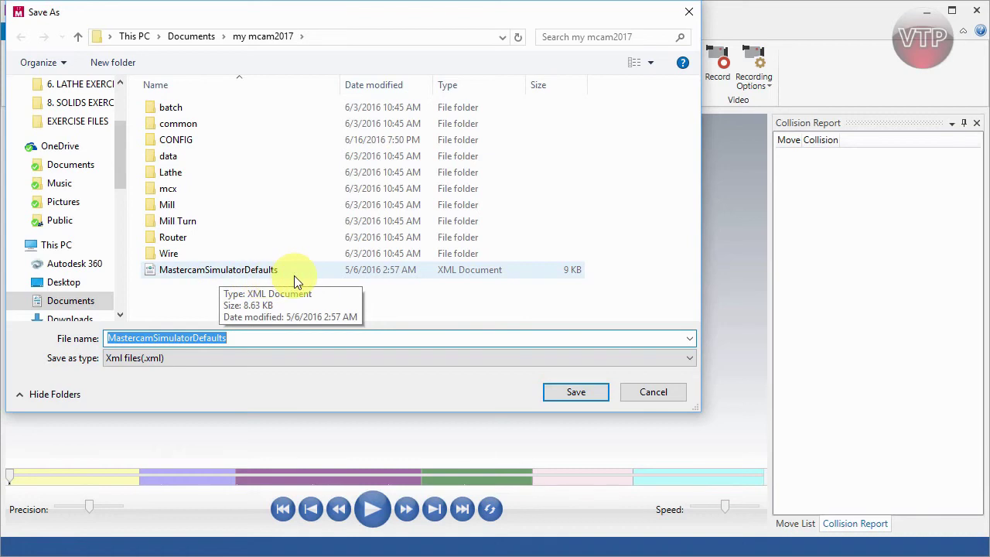
pyautogui.click(651, 394)
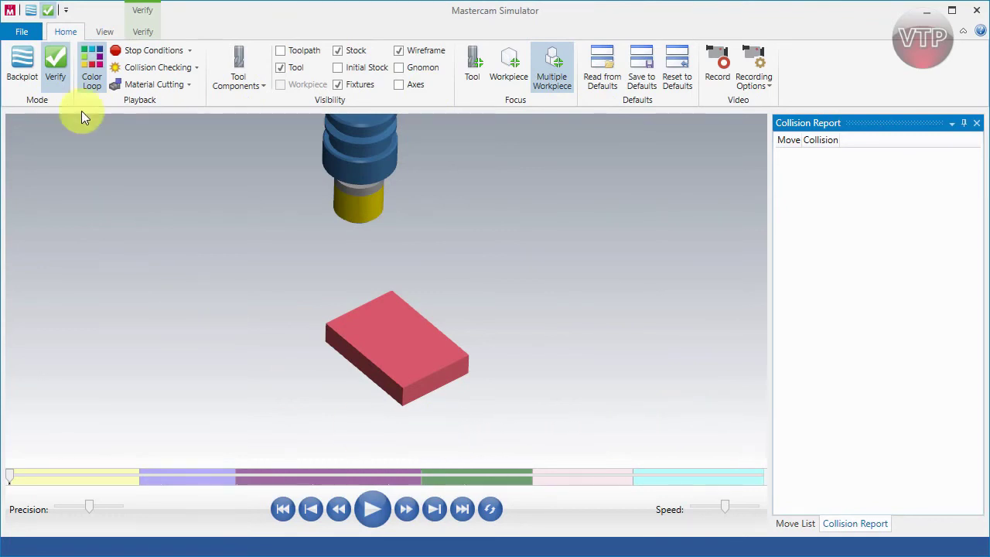
pyautogui.click(642, 74)
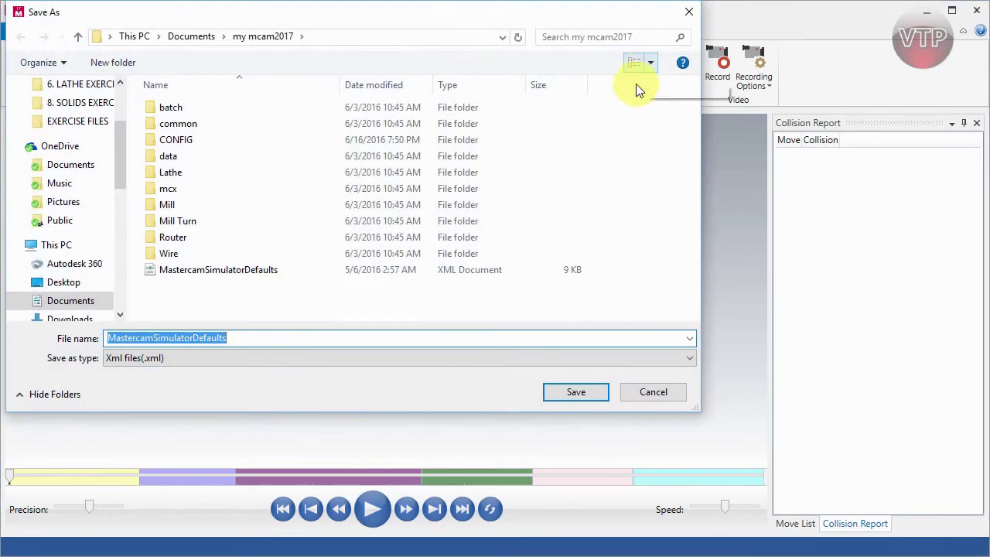
pyautogui.click(248, 270)
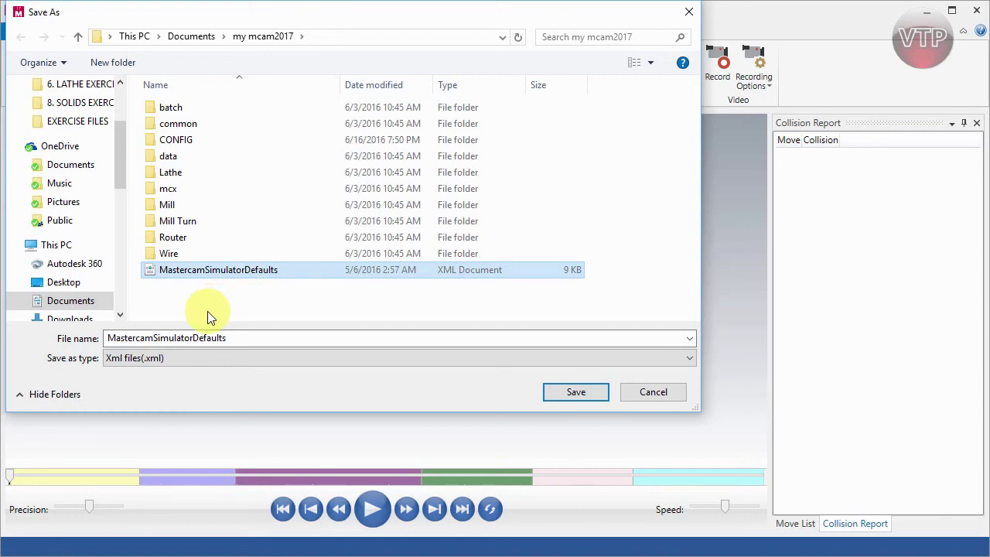
pyautogui.click(650, 392)
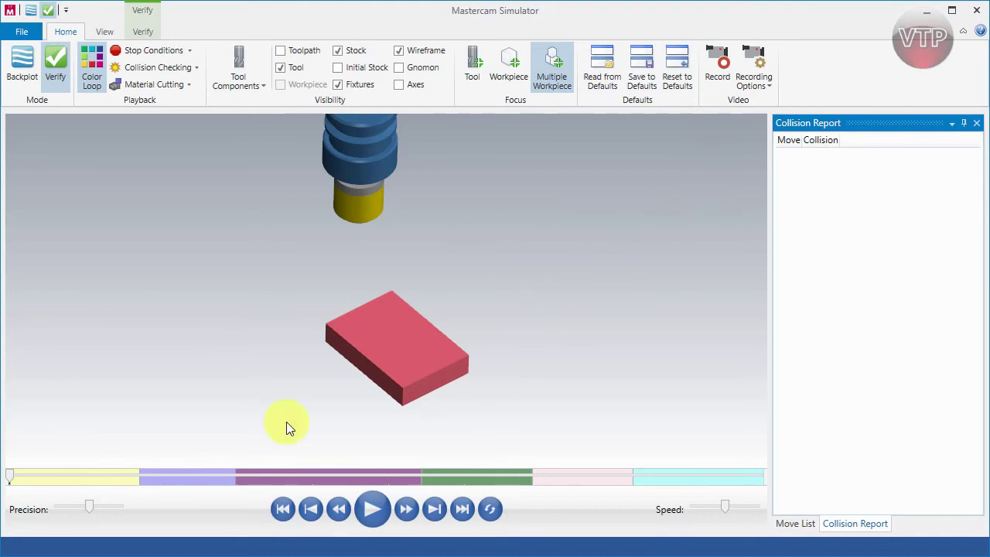
# Step: Start and stop a trial video recording without saving it, and review the quality, area and audio recording options
pyautogui.click(716, 67)
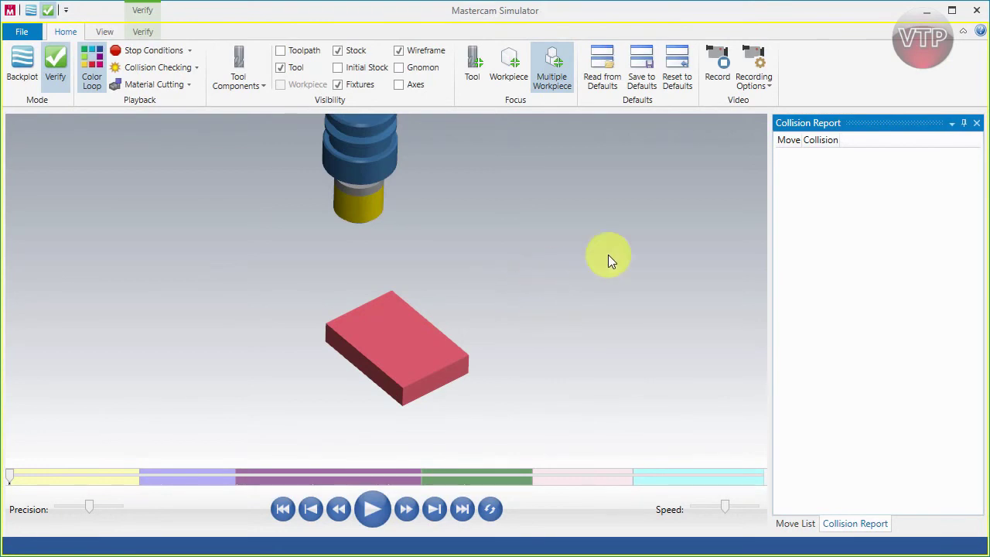
pyautogui.click(723, 64)
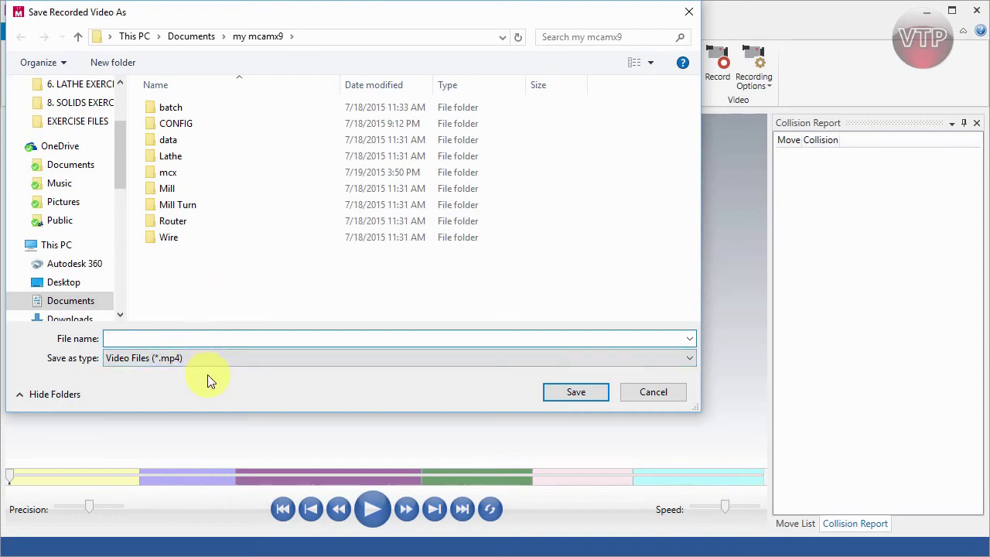
pyautogui.click(646, 393)
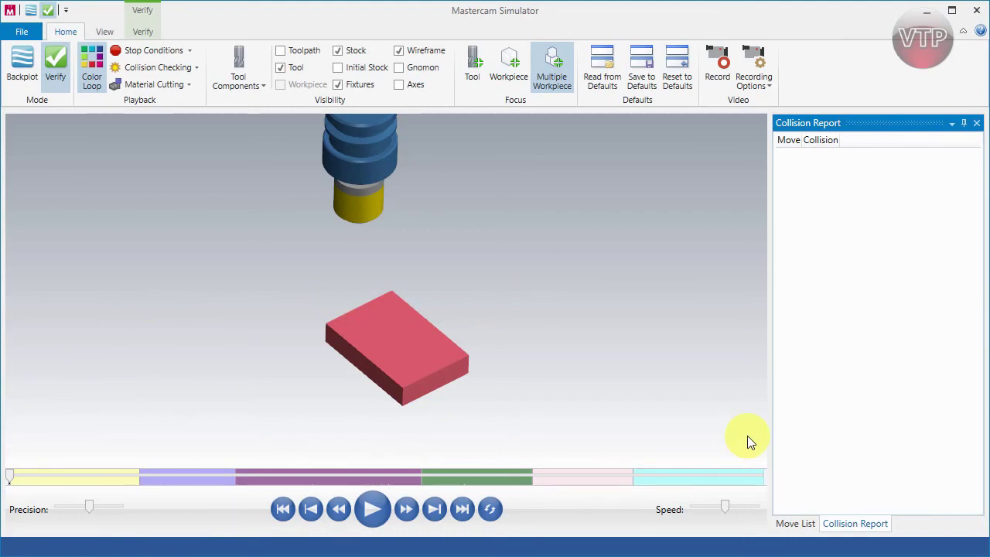
pyautogui.click(756, 82)
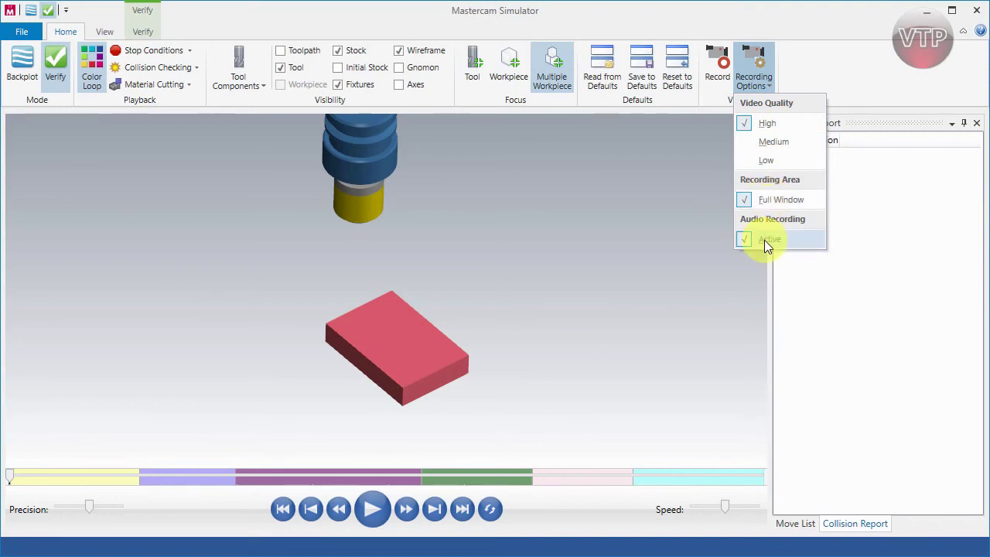
pyautogui.click(811, 66)
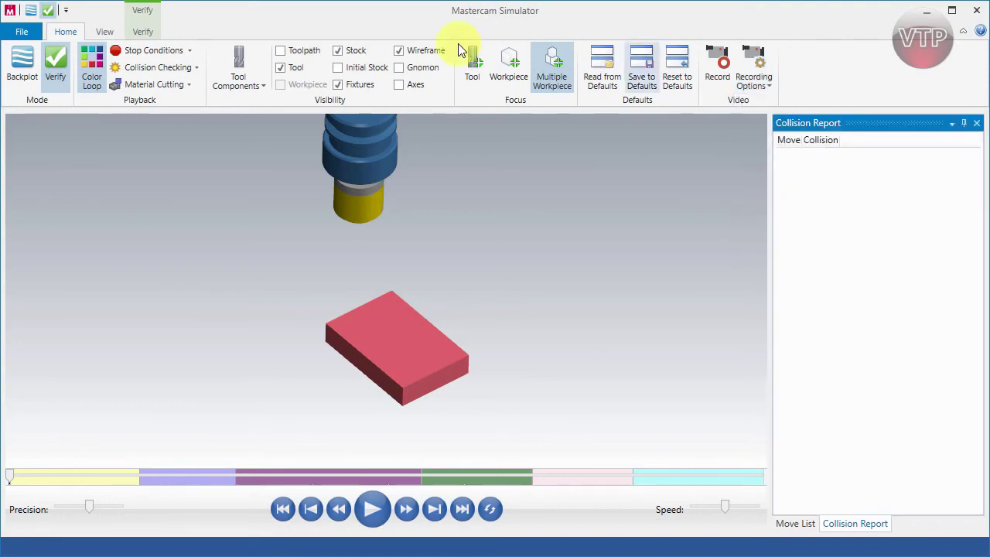
# Step: Bring up the Move List pane in place of the Collision Report
pyautogui.click(105, 32)
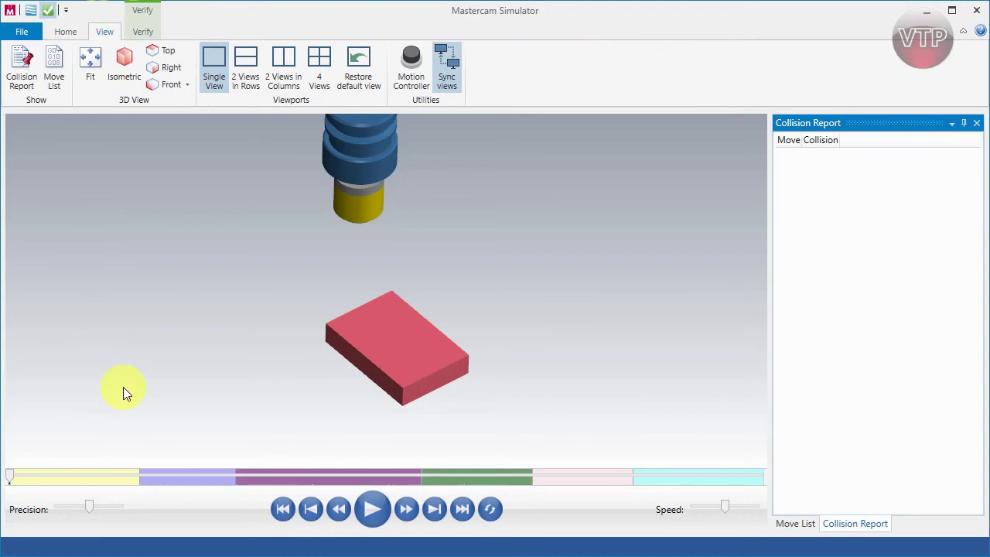
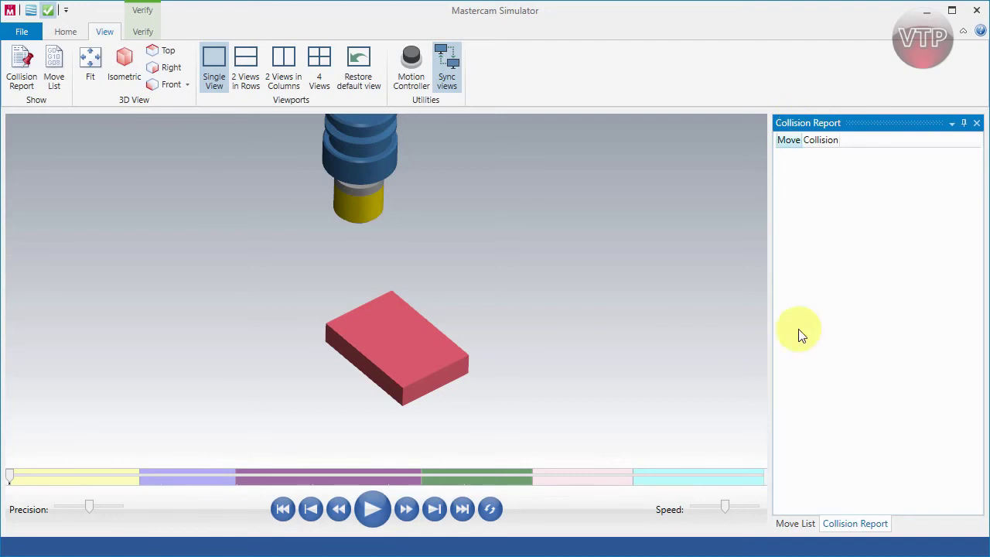
pyautogui.click(796, 524)
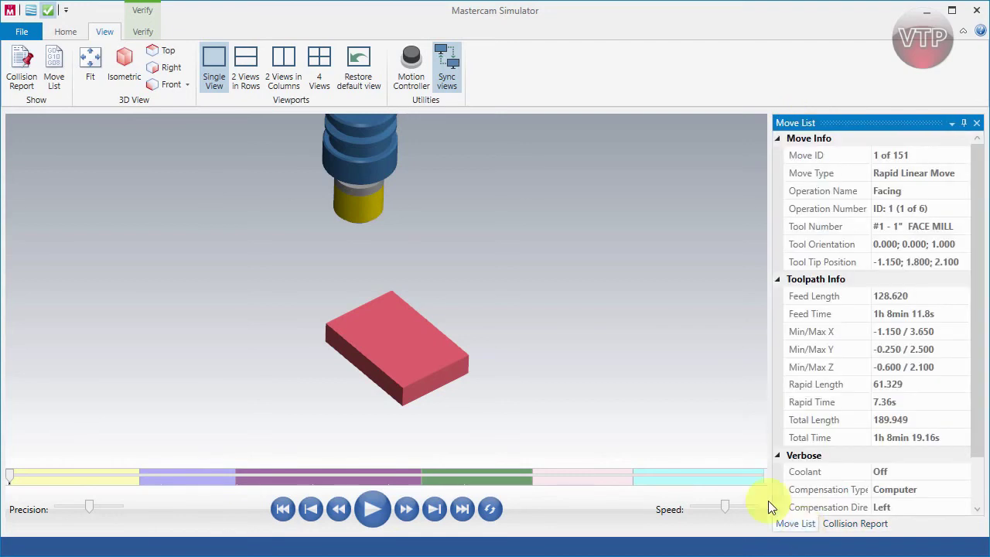
pyautogui.click(23, 74)
pyautogui.click(61, 65)
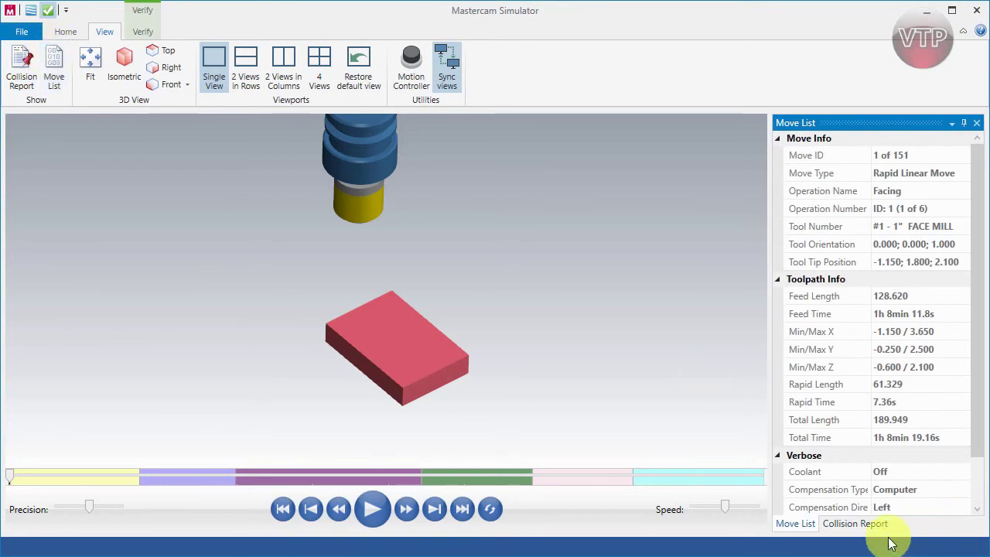
# Step: Fit the simulation view and inspect it from the isometric, top, right and front directions, ending on the front view
pyautogui.click(91, 76)
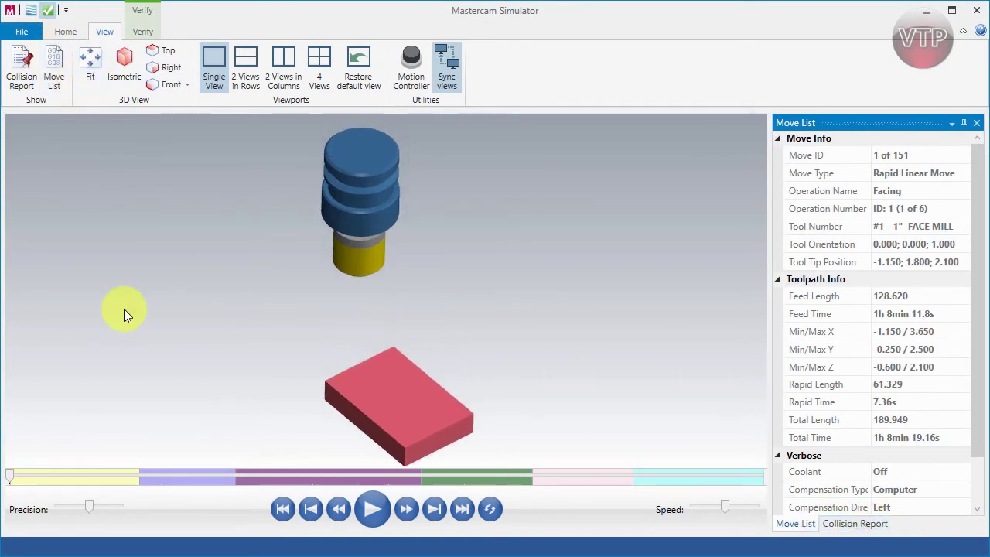
pyautogui.click(126, 83)
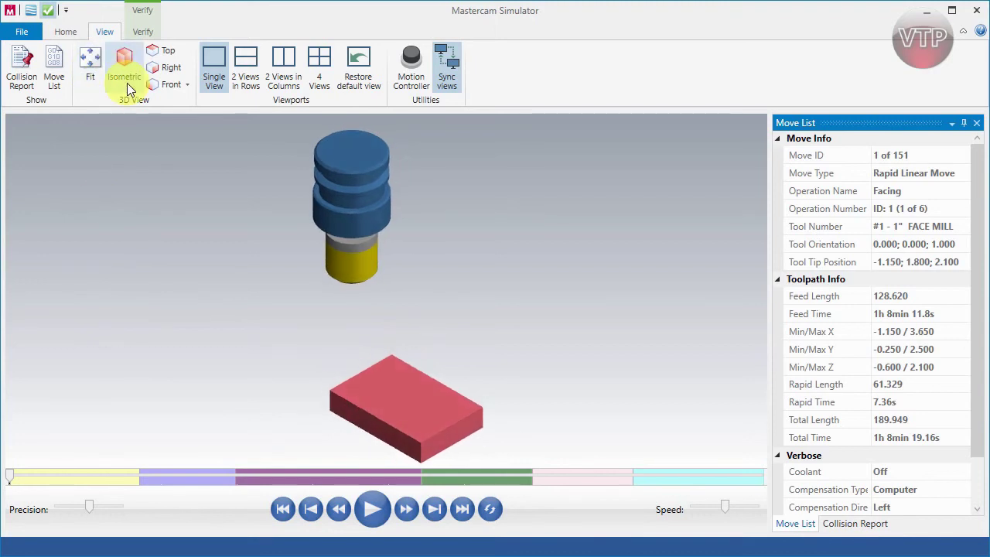
pyautogui.click(162, 53)
pyautogui.click(168, 69)
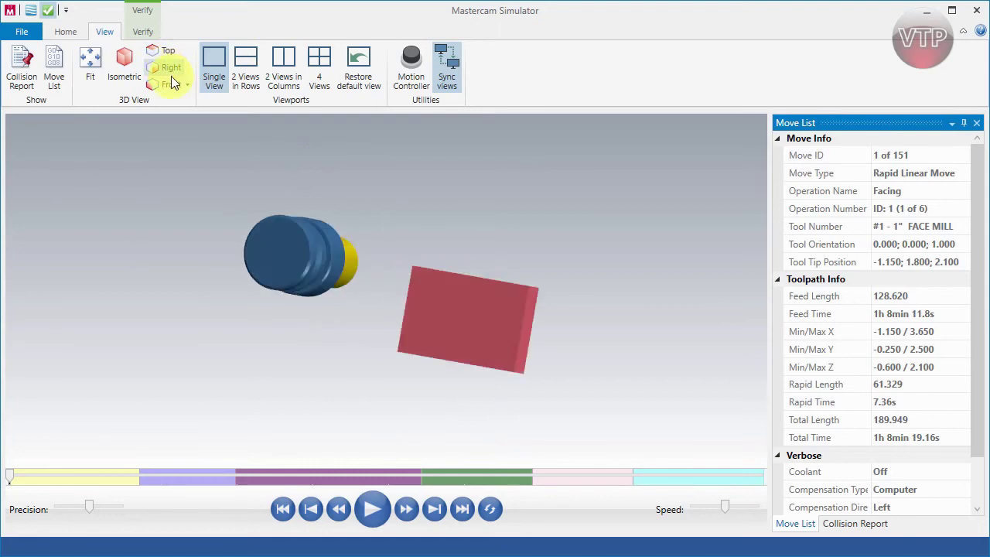
pyautogui.click(187, 84)
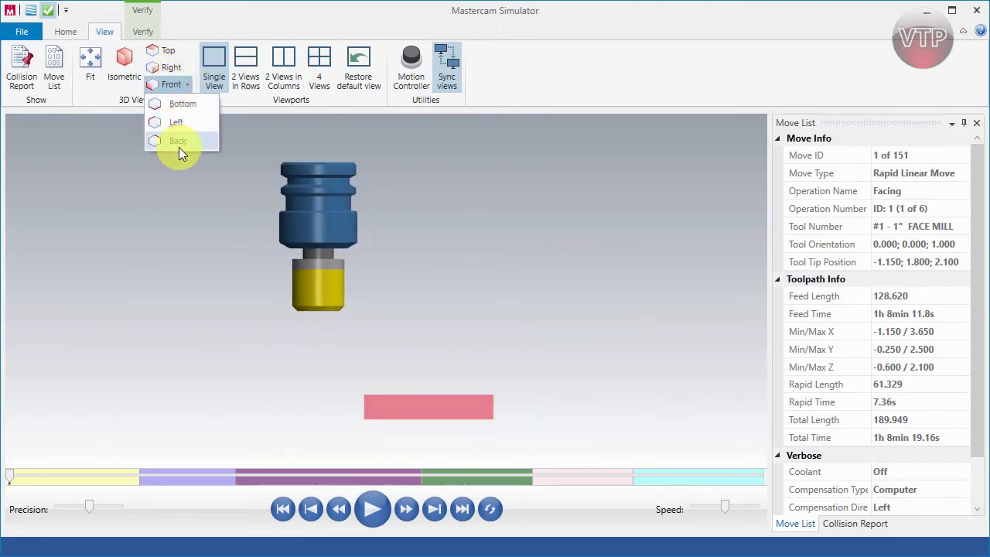
pyautogui.click(474, 108)
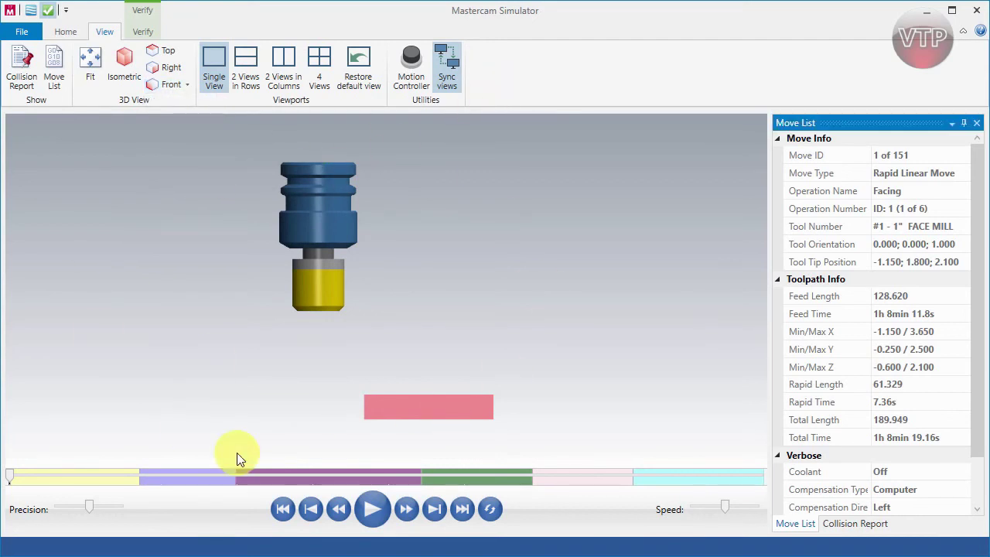
# Step: Split the simulation into two views in rows and orient the lower view to right and then isometric
pyautogui.click(243, 81)
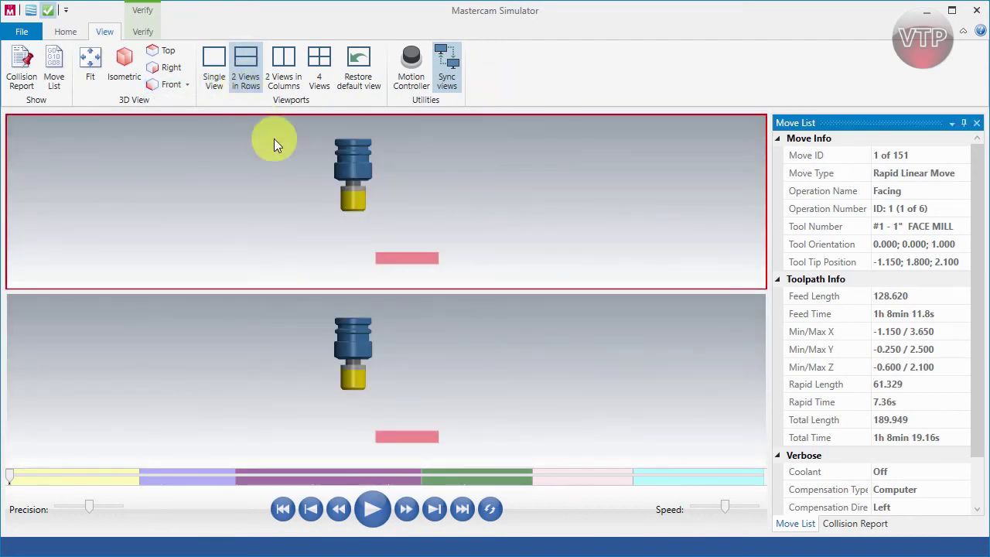
pyautogui.click(574, 390)
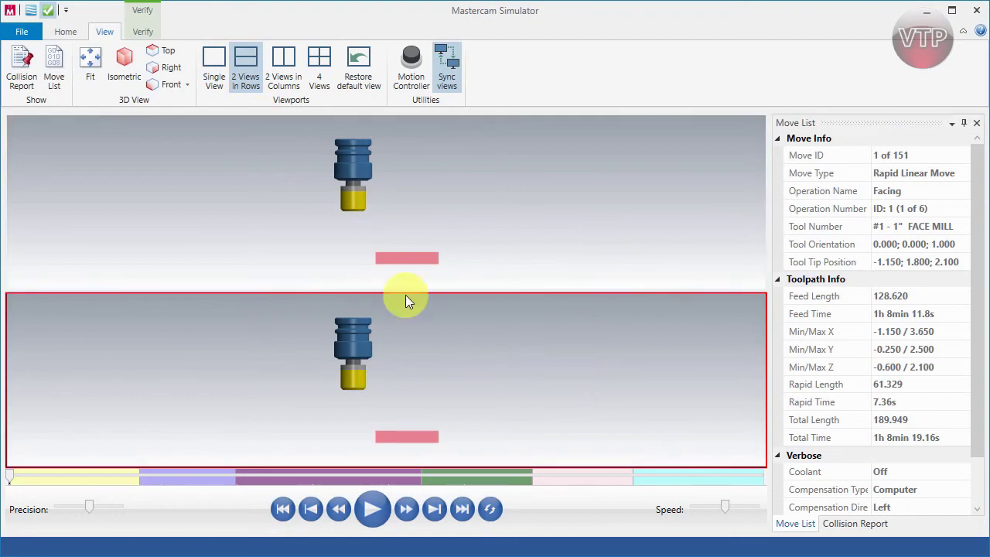
pyautogui.click(172, 69)
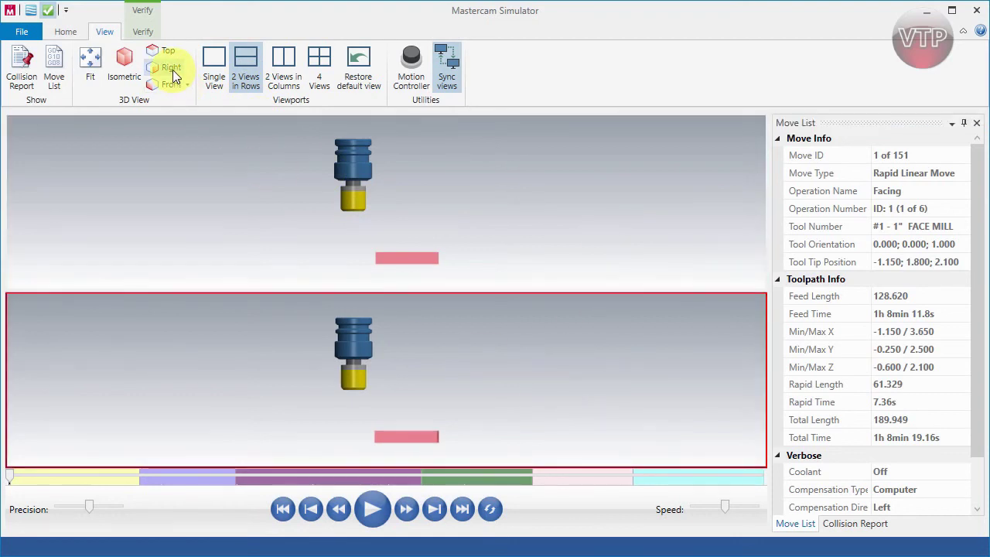
pyautogui.click(124, 62)
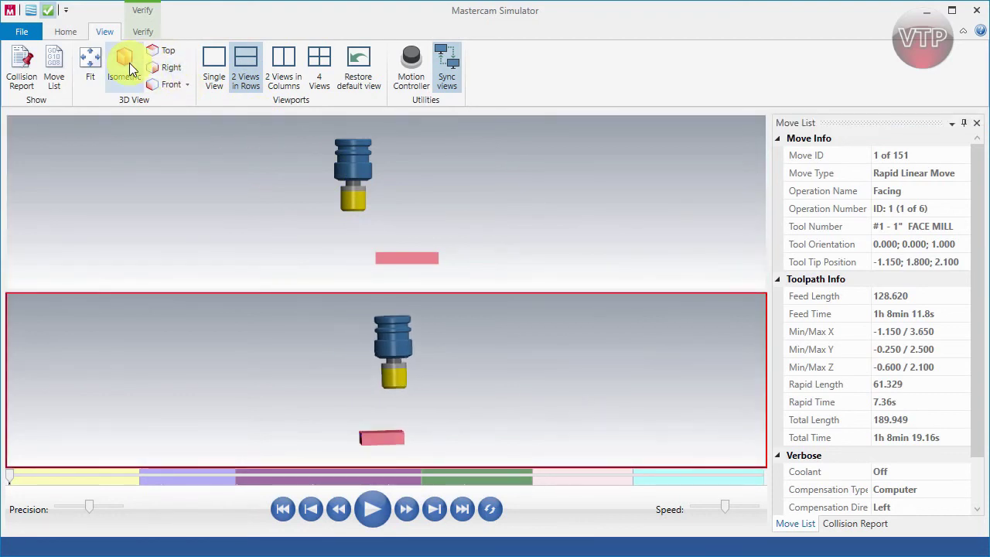
# Step: Try the layout with two views in columns and switch to the four-view layout
pyautogui.click(285, 66)
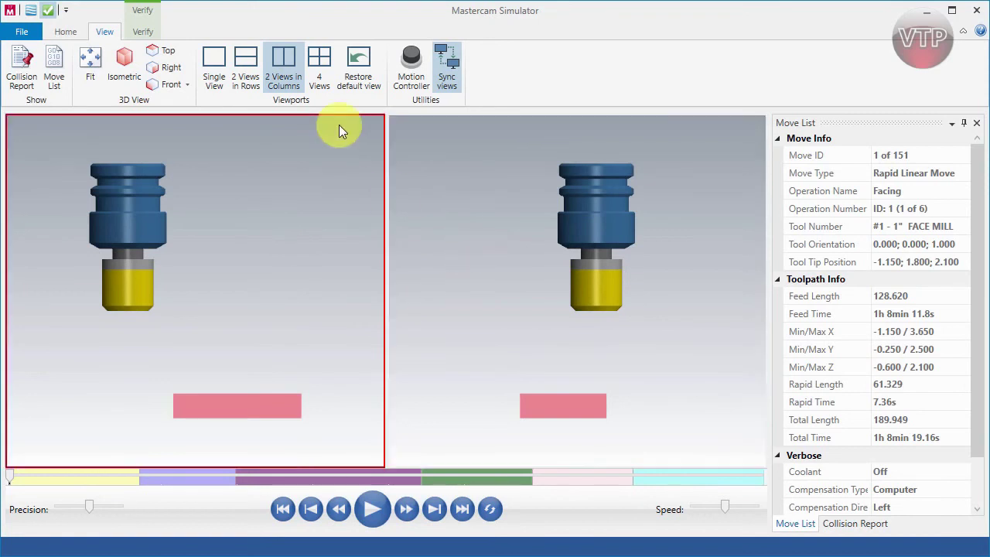
pyautogui.click(320, 63)
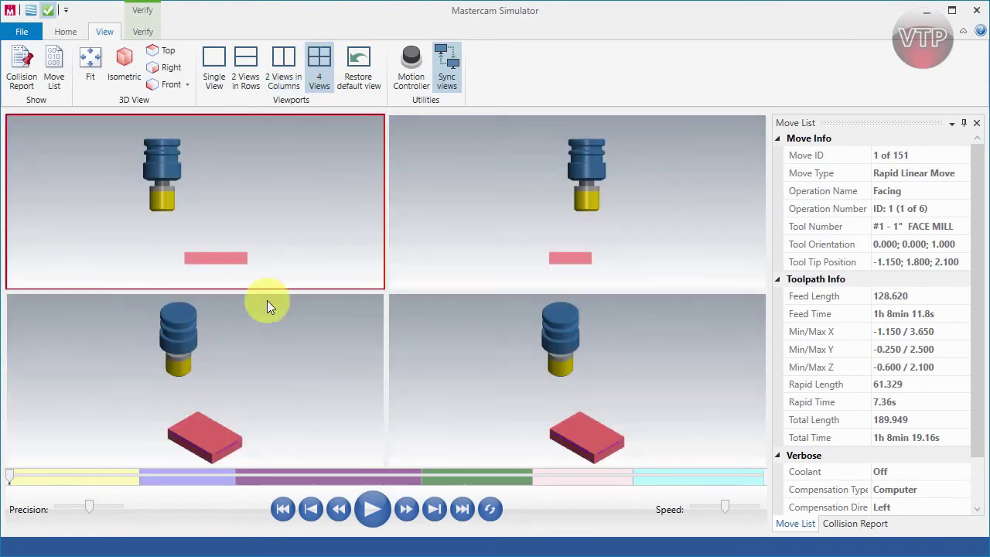
# Step: Orient the four viewports: lower-left to front, lower-right to right, upper-right to top and upper-left to isometric
pyautogui.click(245, 342)
pyautogui.click(172, 84)
pyautogui.click(436, 352)
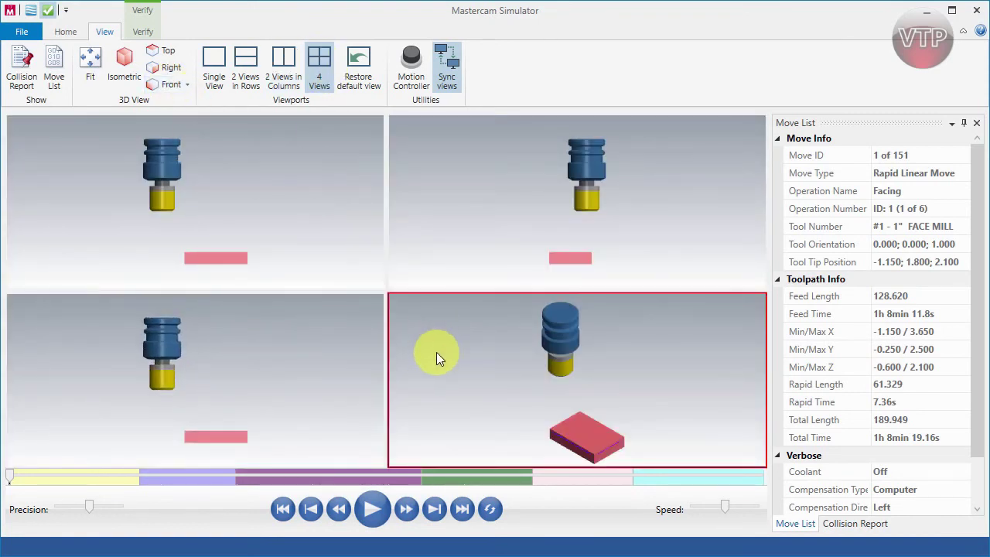
pyautogui.click(172, 67)
pyautogui.click(439, 171)
pyautogui.click(168, 51)
pyautogui.click(203, 303)
pyautogui.click(201, 228)
pyautogui.click(124, 62)
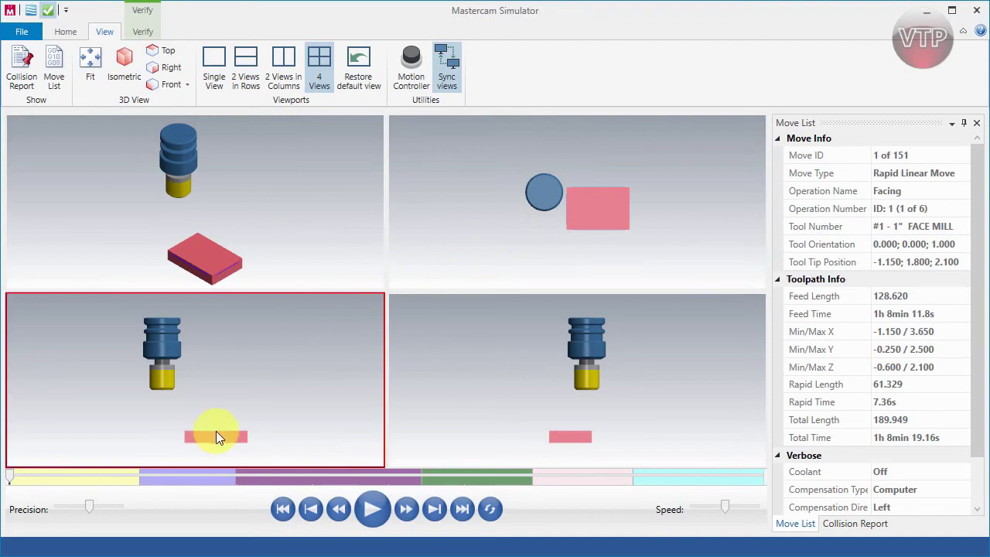
# Step: Return to the single-view layout, rotate the model slightly, and turn Sync Views off and back on
pyautogui.click(212, 67)
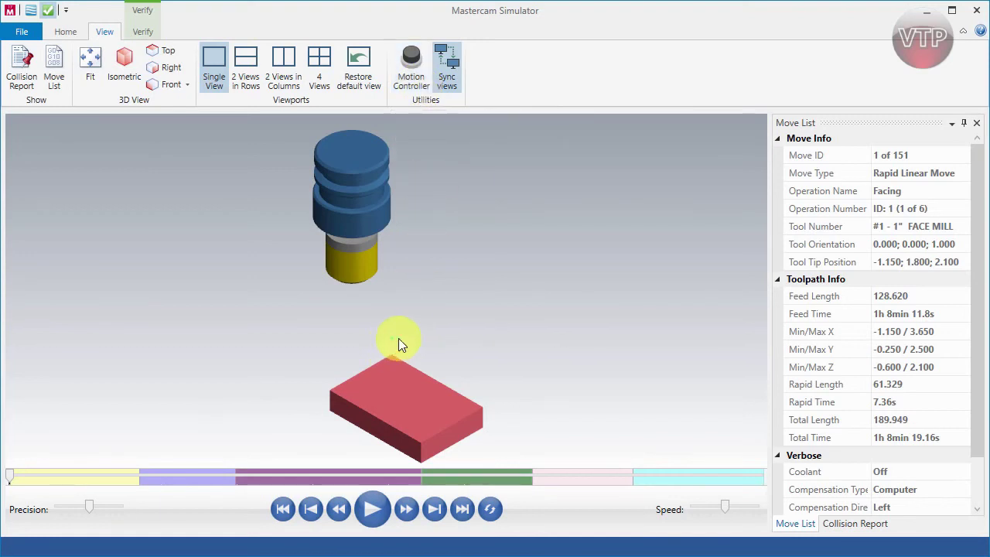
pyautogui.moveTo(409, 338)
pyautogui.mouseDown(button='middle')
pyautogui.moveTo(437, 327)
pyautogui.moveTo(381, 365)
pyautogui.moveTo(338, 364)
pyautogui.moveTo(389, 354)
pyautogui.moveTo(416, 328)
pyautogui.mouseUp(button='middle')
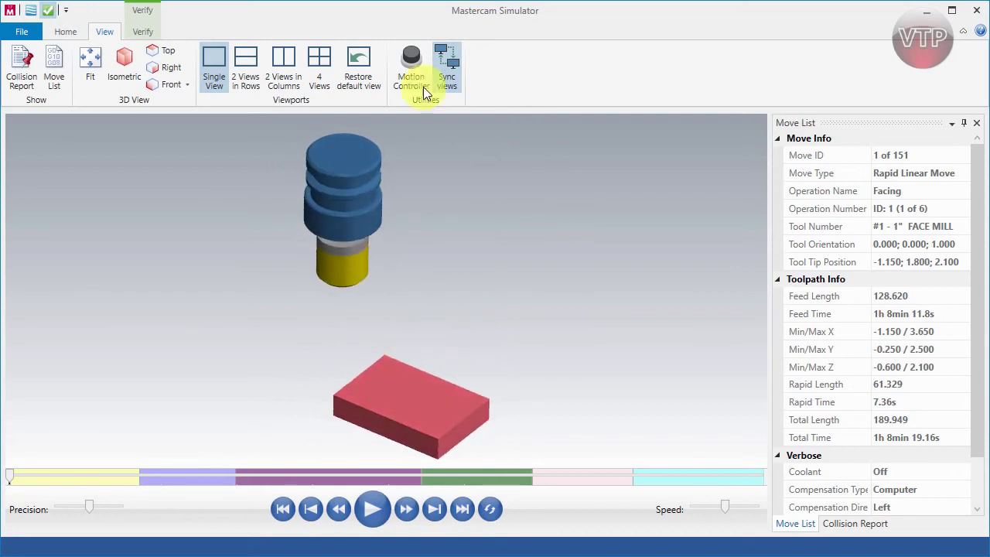
pyautogui.click(451, 72)
pyautogui.click(449, 71)
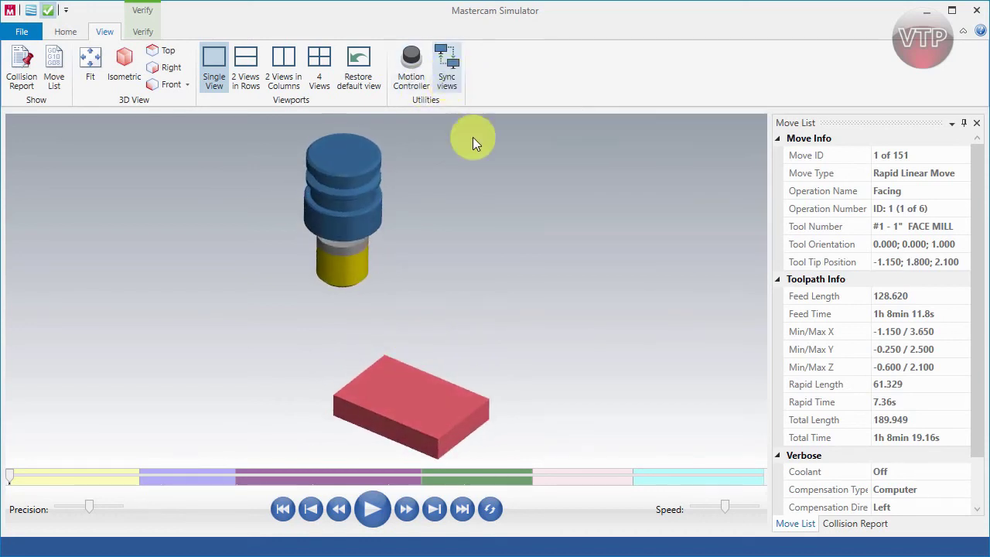
pyautogui.click(449, 81)
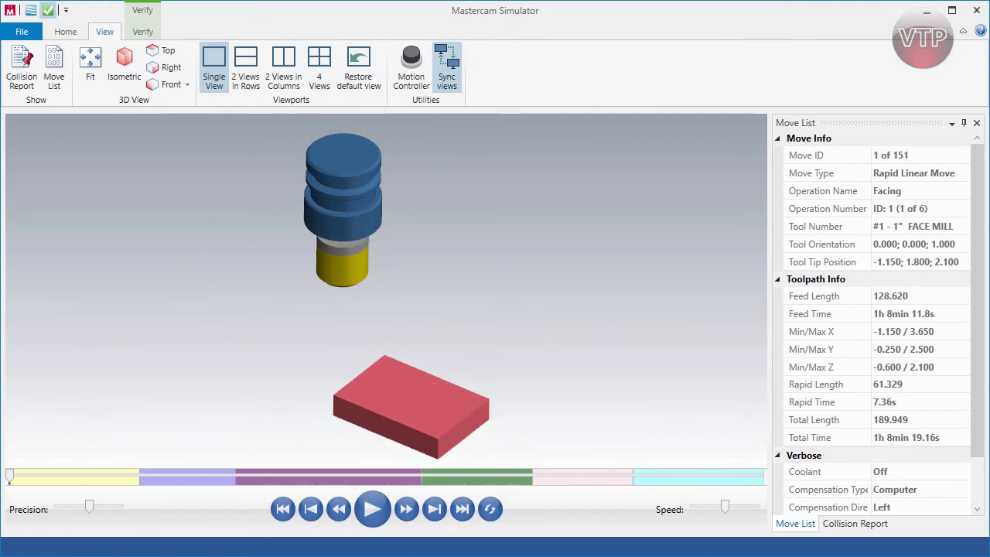
# Step: Keep All Operations selected, open the Compare pane and close it, and toggle Remove Chips on and off
pyautogui.click(144, 32)
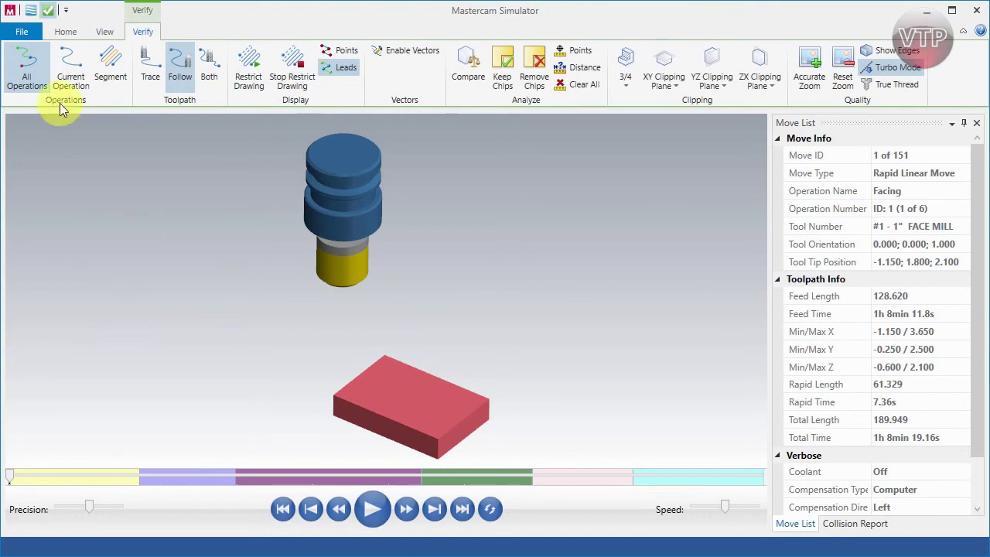
pyautogui.click(41, 83)
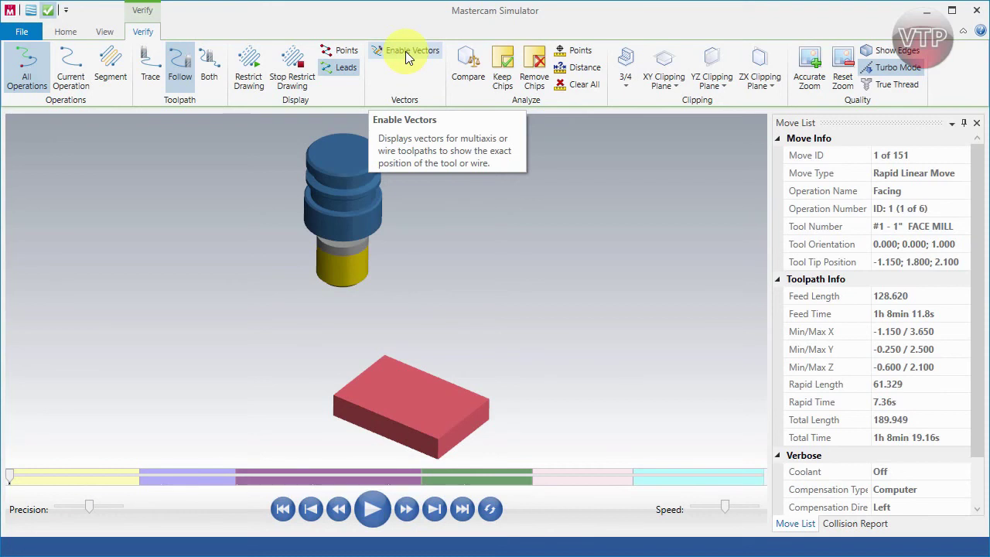
pyautogui.click(469, 84)
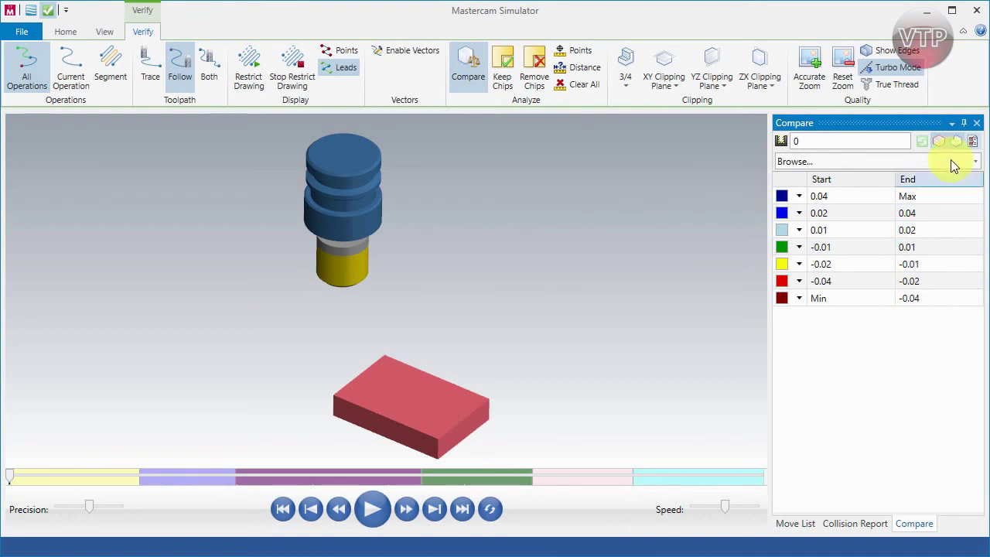
pyautogui.click(976, 123)
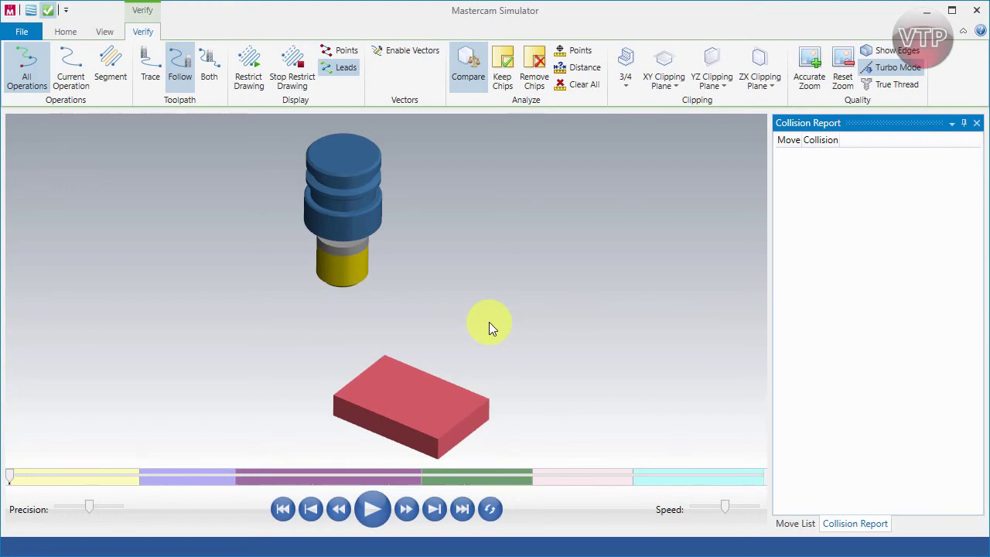
pyautogui.click(533, 71)
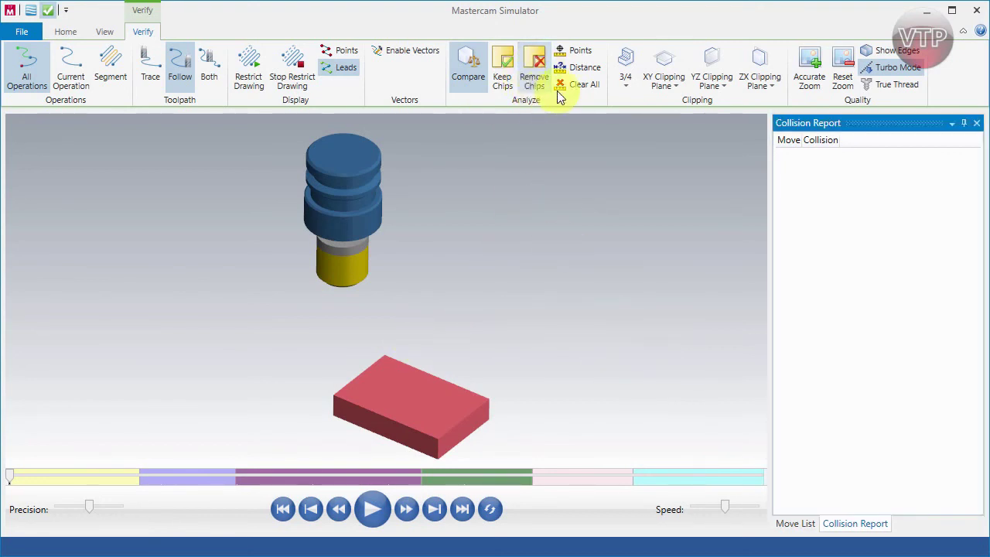
pyautogui.click(529, 86)
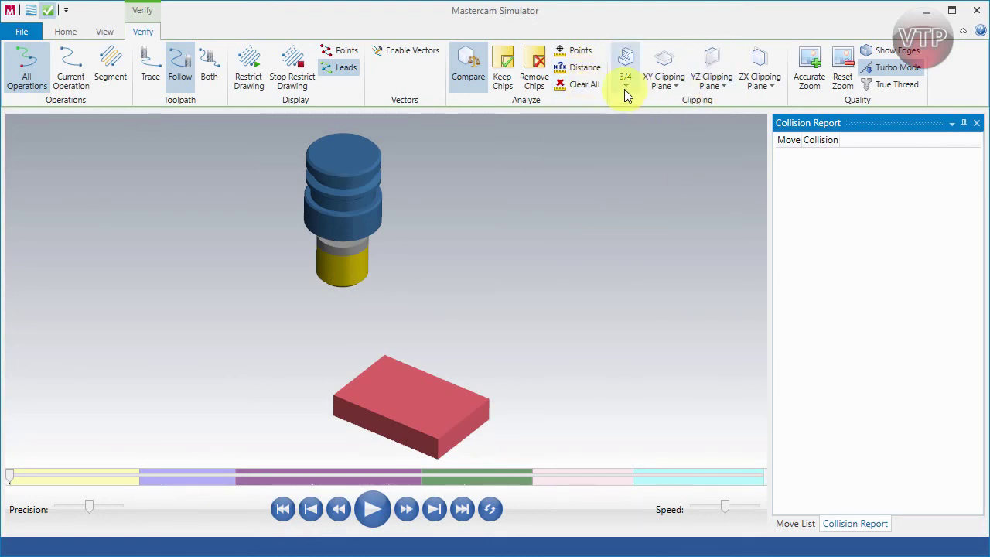
# Step: Run the simulation through to the end of all operations to show the finished part
pyautogui.click(462, 509)
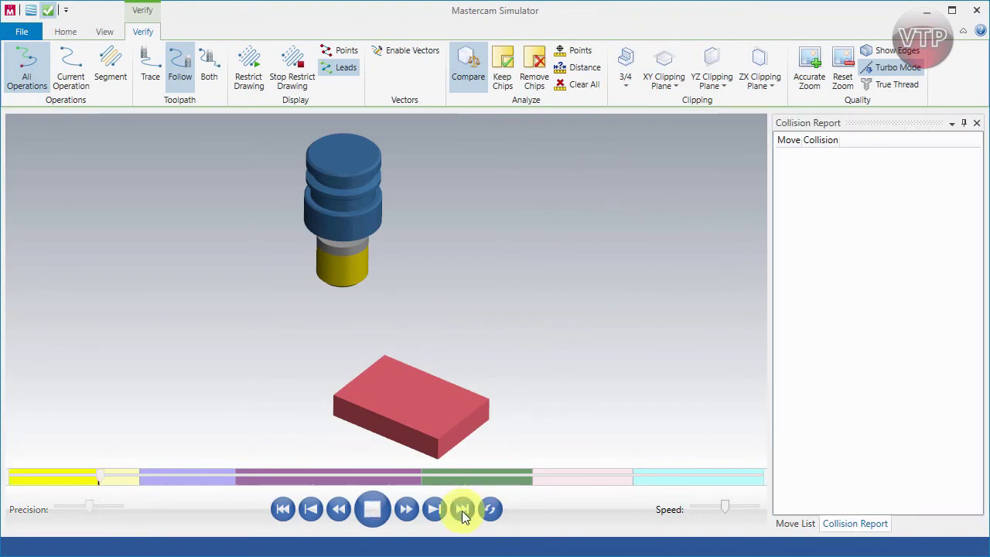
pyautogui.scroll(1, 418, 402)
pyautogui.scroll(2, 407, 467)
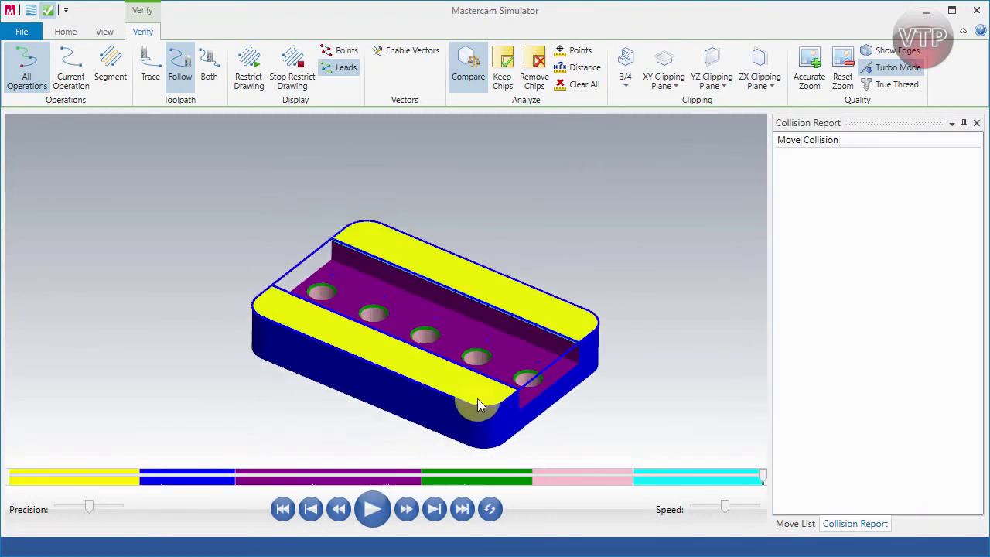
# Step: Section the finished part with the XY clipping plane using Clip Top and Clip Bottom, and switch it off
pyautogui.click(678, 70)
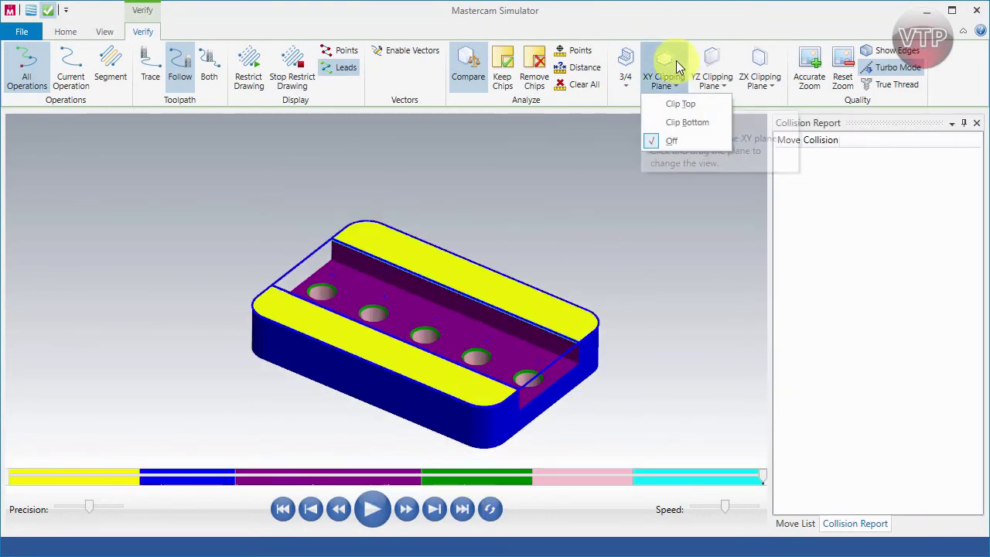
pyautogui.click(679, 105)
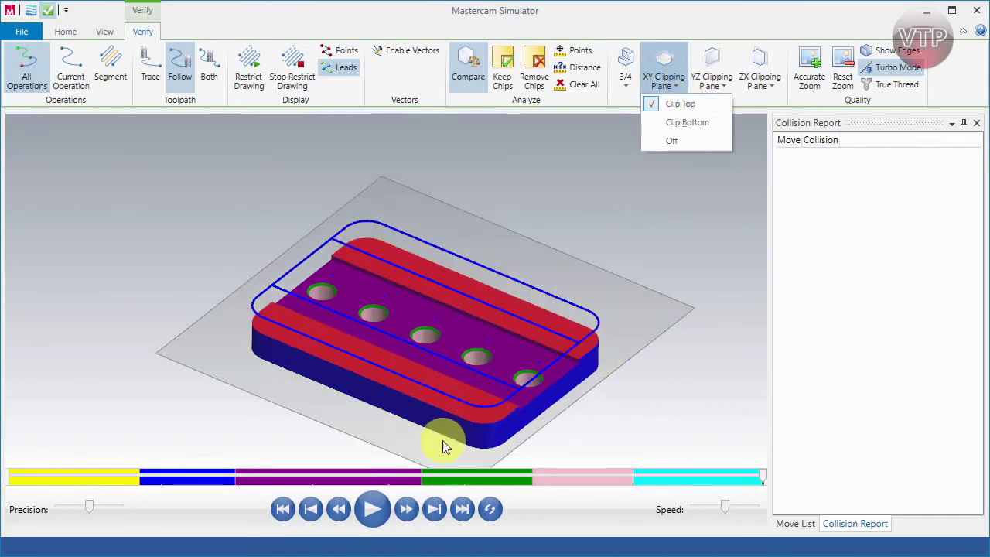
pyautogui.click(670, 124)
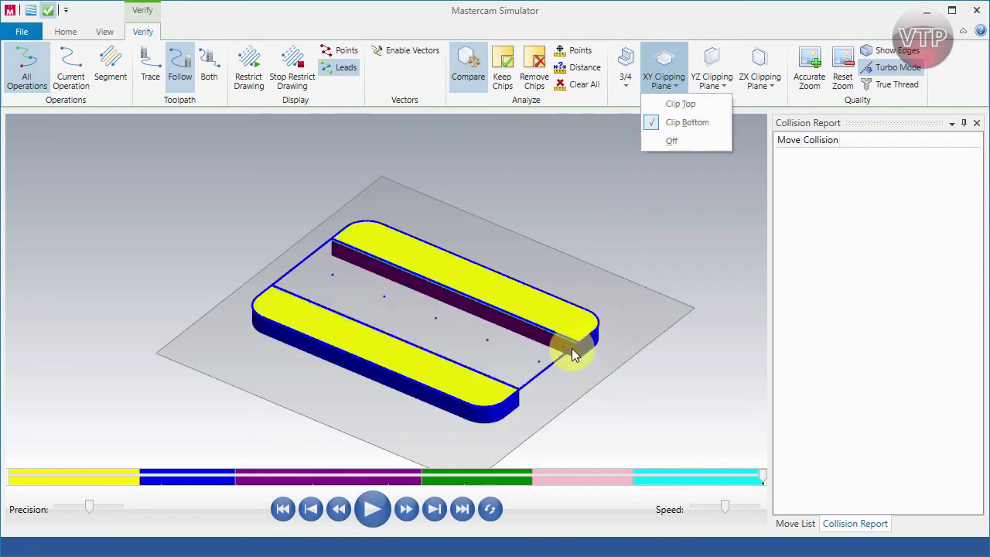
pyautogui.click(673, 140)
# Step: Section the part with the YZ clipping plane using Clip Left and Clip Right, and switch it off
pyautogui.click(712, 80)
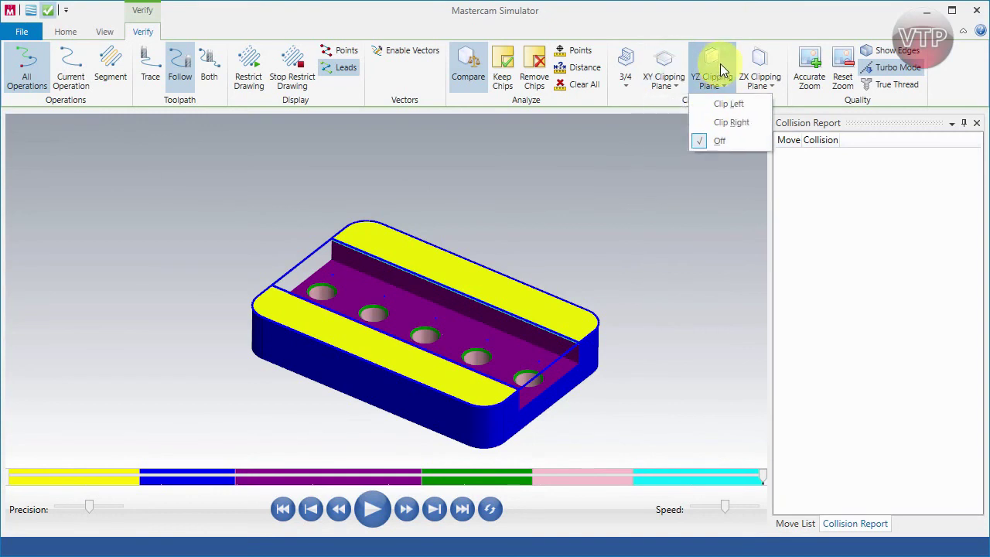
pyautogui.click(727, 104)
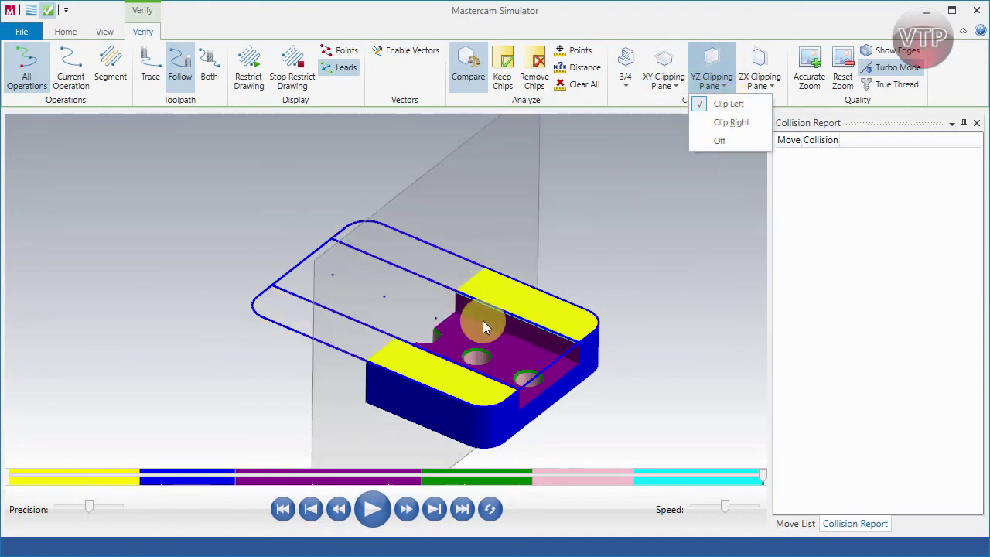
pyautogui.click(730, 124)
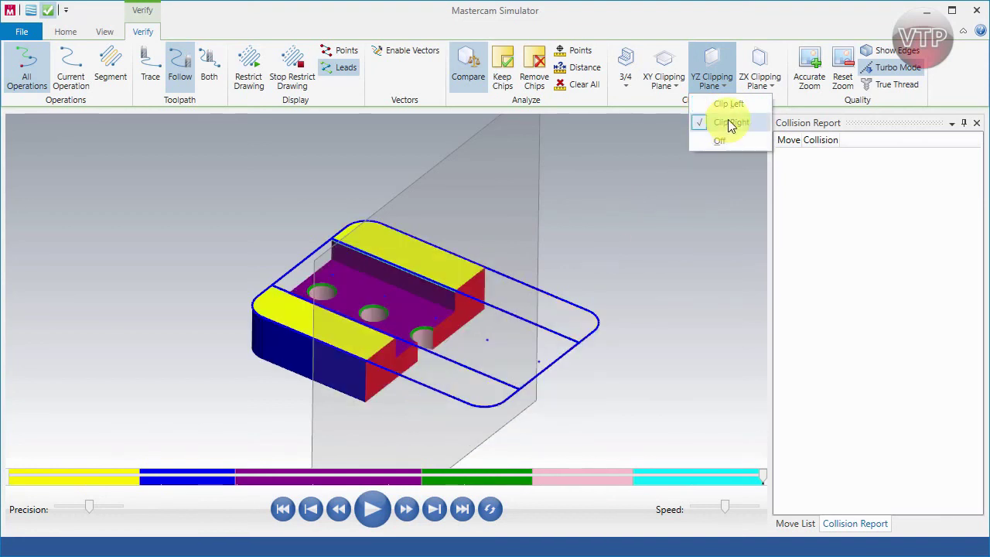
pyautogui.click(719, 141)
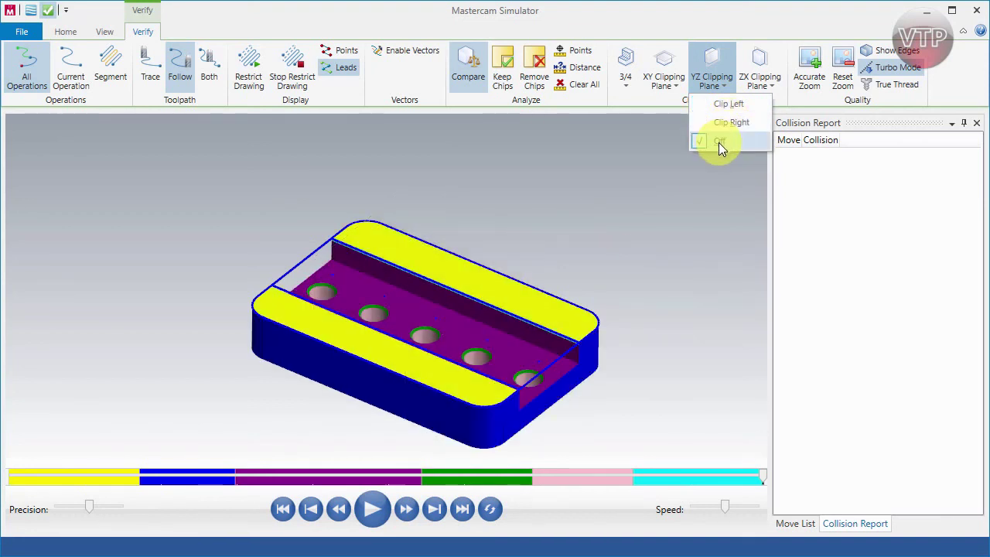
# Step: Section the part with the ZX clipping plane using Clip Front and Clip Back, and switch it off
pyautogui.click(770, 73)
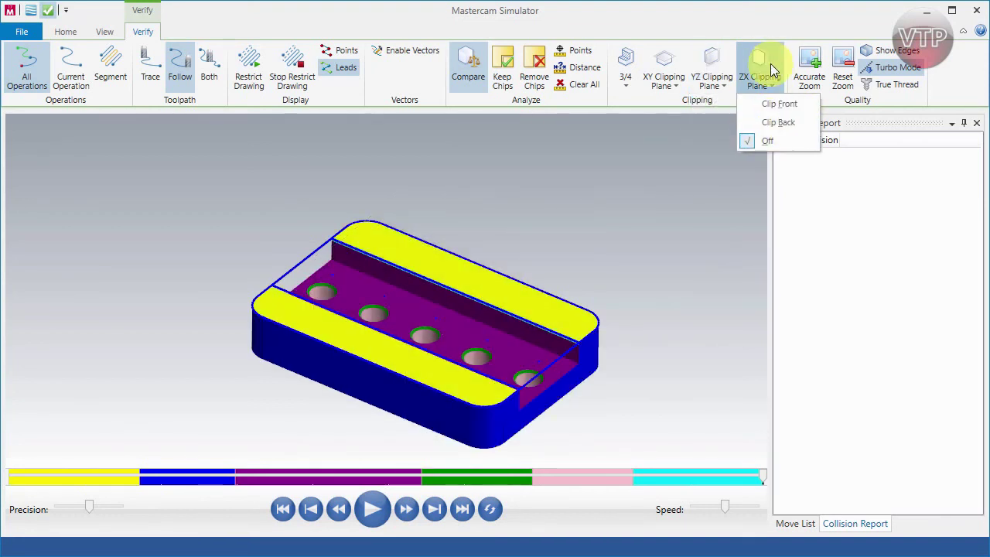
pyautogui.click(768, 105)
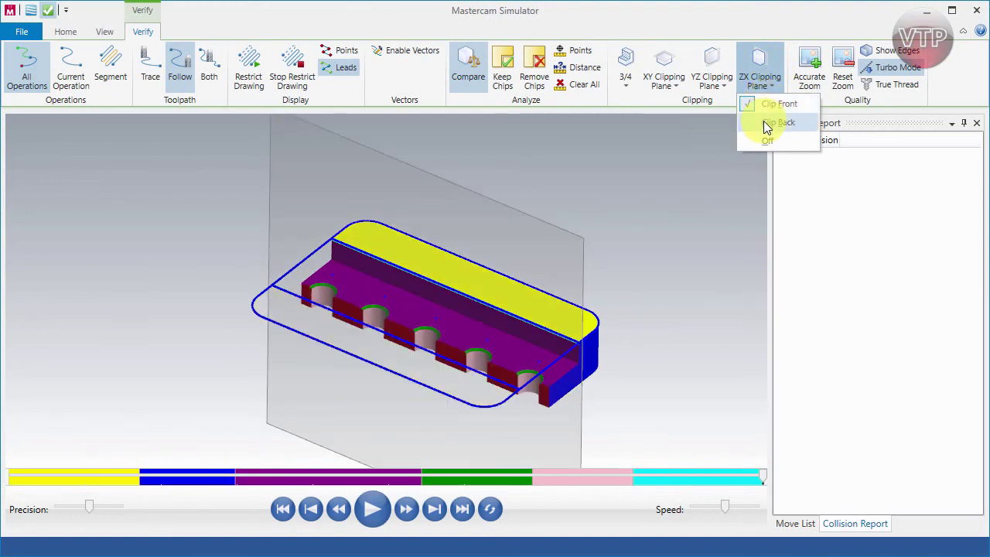
pyautogui.click(766, 122)
pyautogui.click(766, 141)
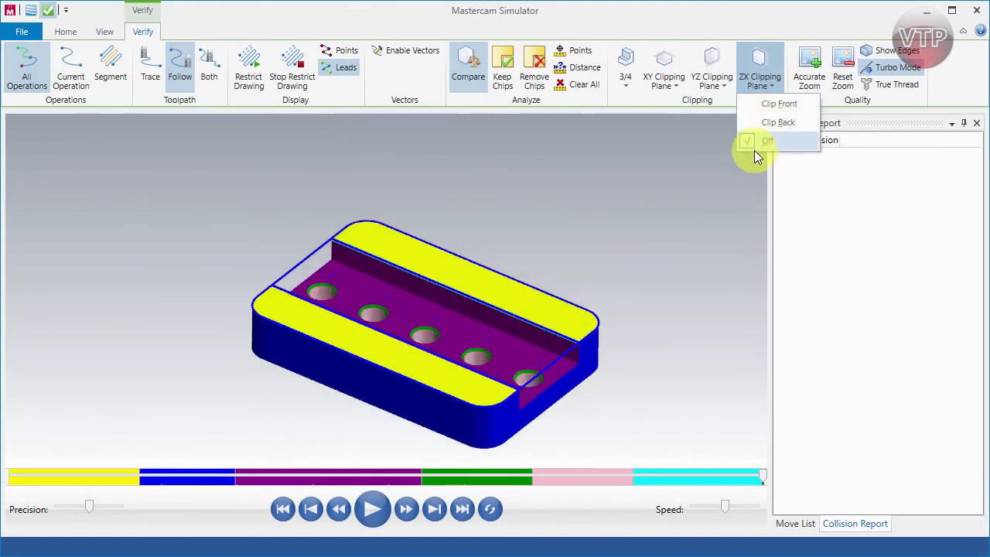
# Step: Inspect the part in 3/4 clipping with the 1st, 2nd, 3rd and 4th quadrants, and switch the clipping off
pyautogui.click(633, 90)
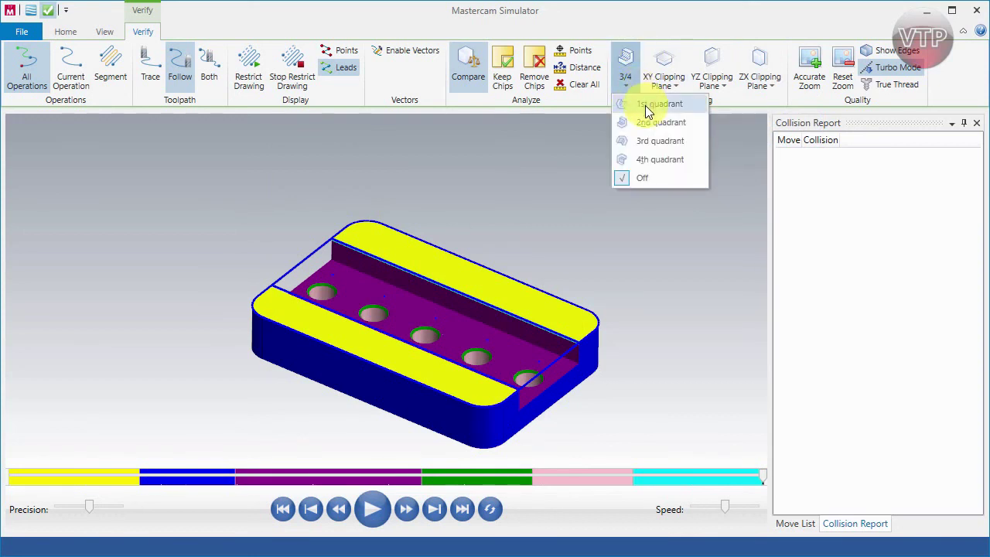
pyautogui.click(646, 106)
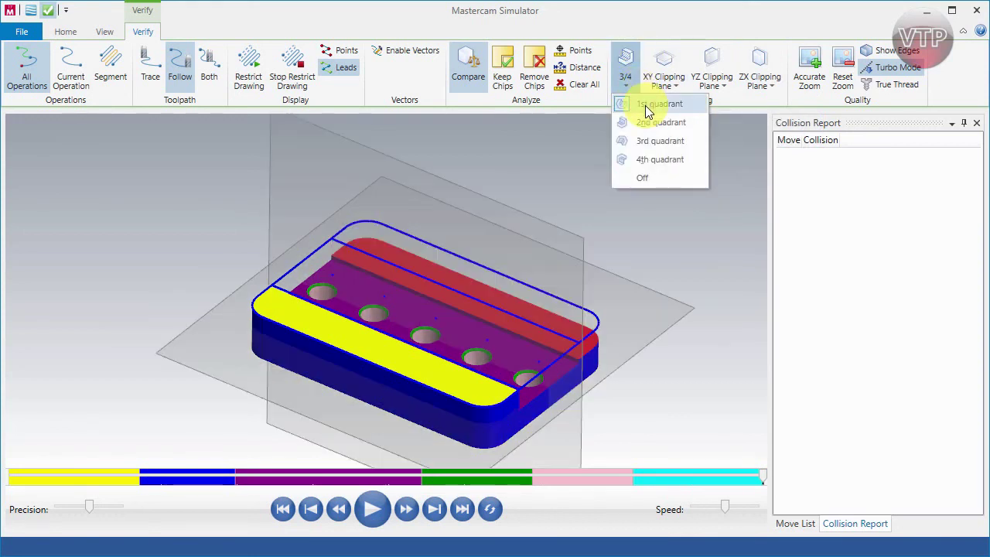
pyautogui.click(641, 124)
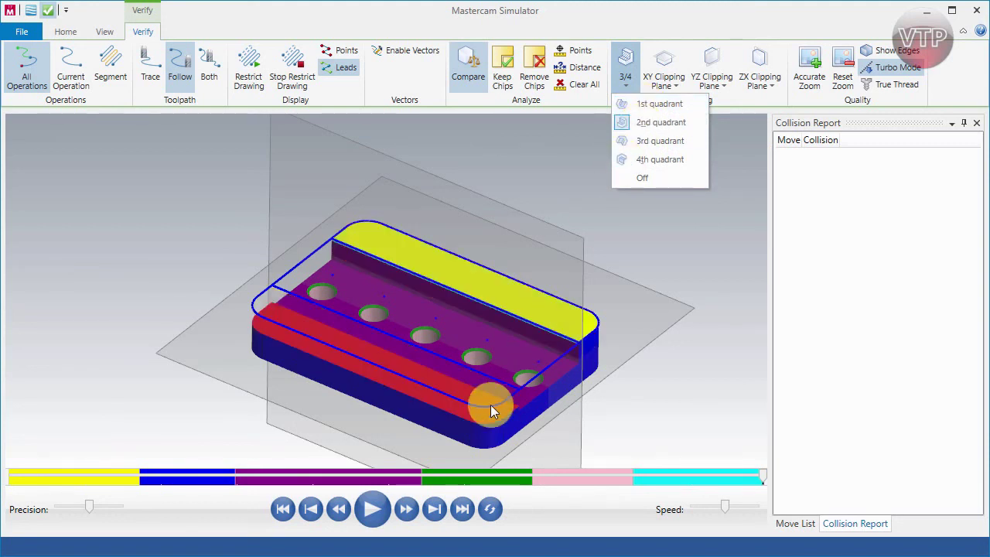
pyautogui.click(675, 141)
pyautogui.click(668, 157)
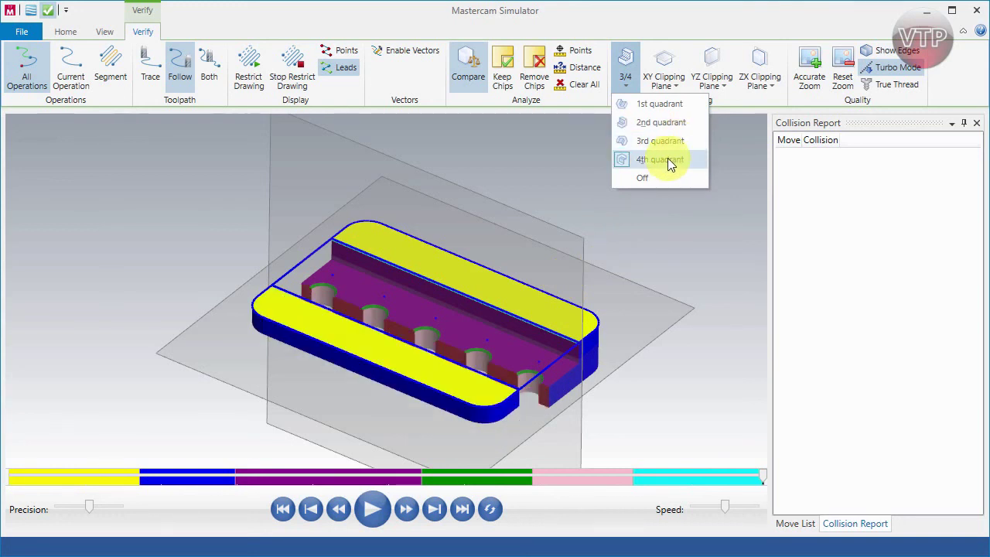
pyautogui.click(654, 177)
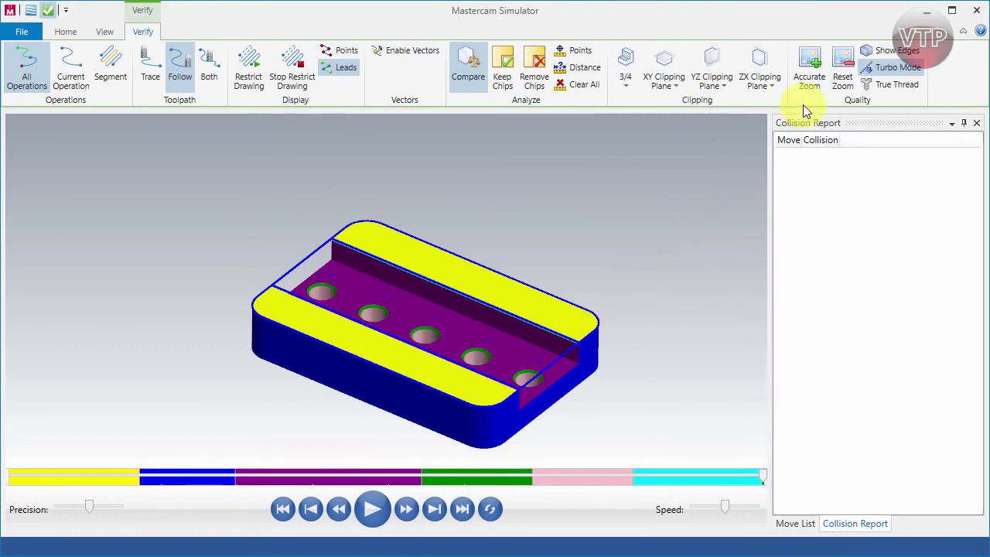
# Step: Refine a close-up of the end hole's chamfered rim with Accurate Zoom and inspect the regenerated section from farther out
pyautogui.click(809, 66)
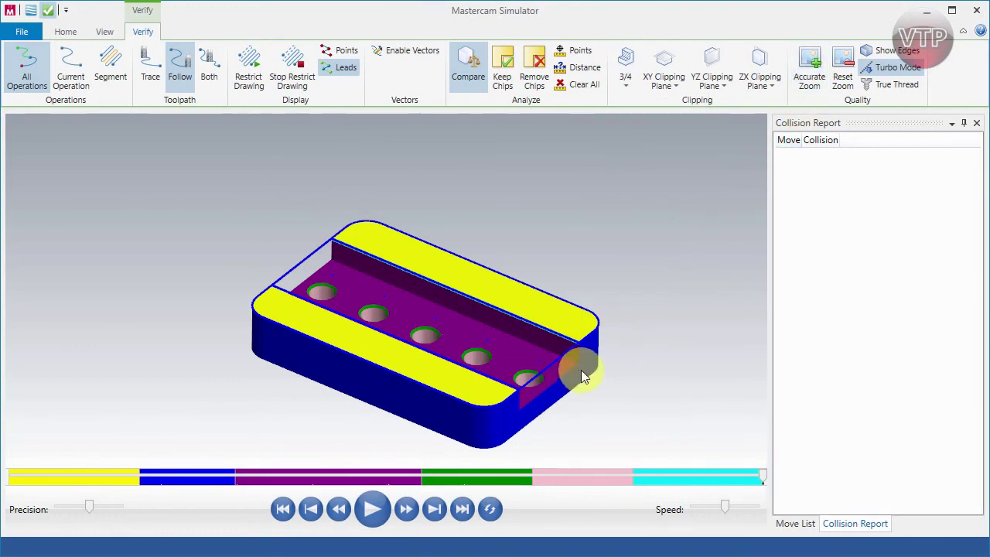
pyautogui.scroll(6, 562, 352)
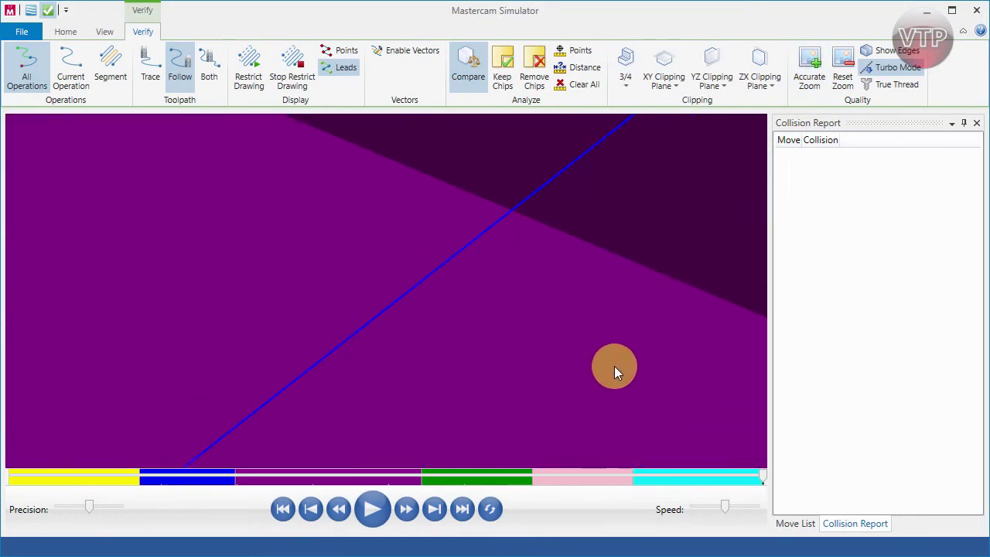
pyautogui.scroll(-3, 614, 366)
pyautogui.scroll(5, 472, 425)
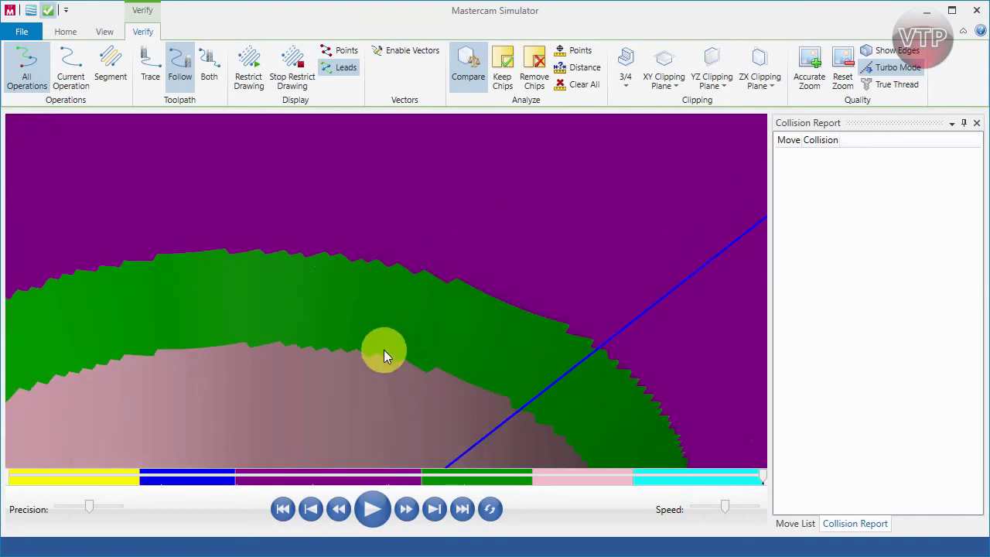
pyautogui.click(810, 66)
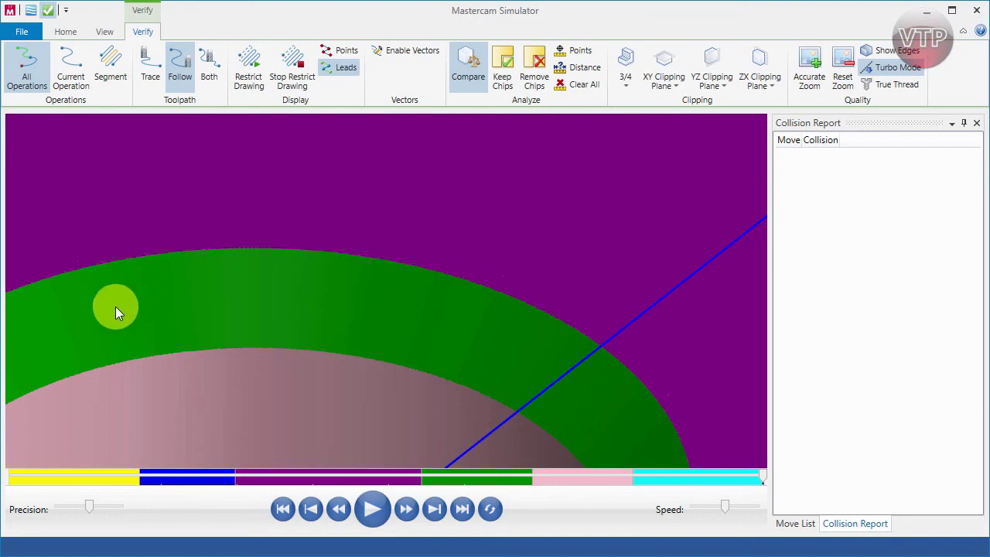
pyautogui.scroll(-8, 416, 370)
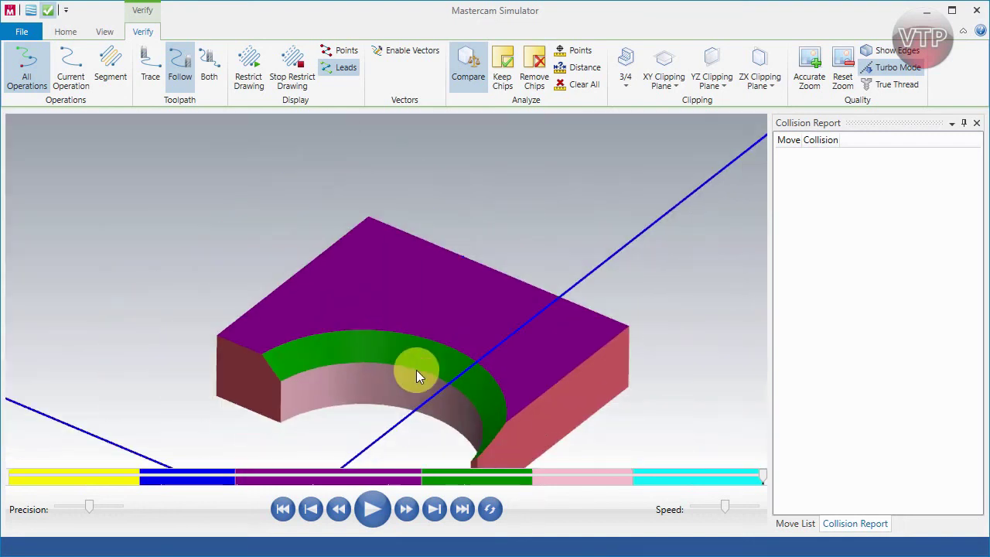
pyautogui.scroll(-2, 428, 421)
pyautogui.scroll(3, 390, 435)
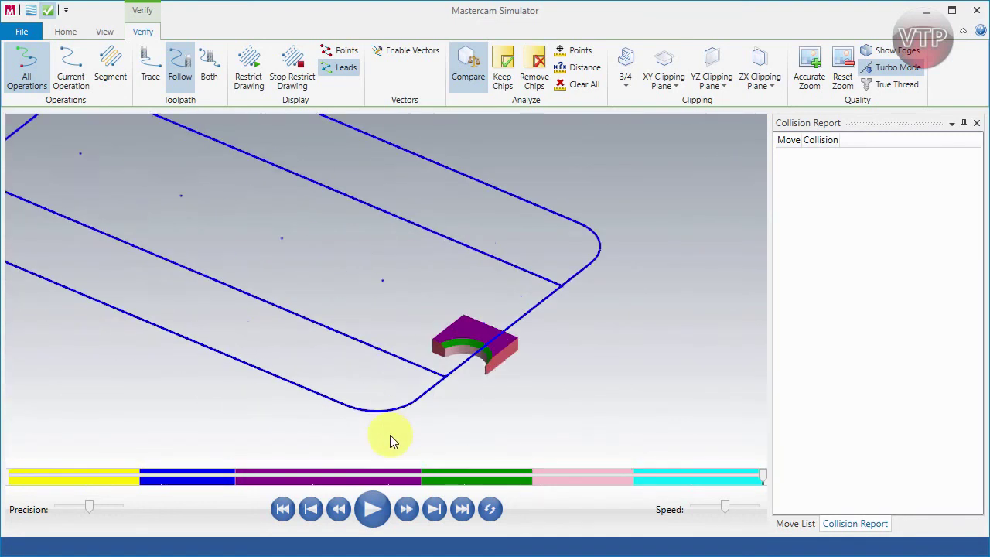
# Step: Restore the complete machined part with Reset Zoom and inspect it from farther out
pyautogui.scroll(2, 502, 334)
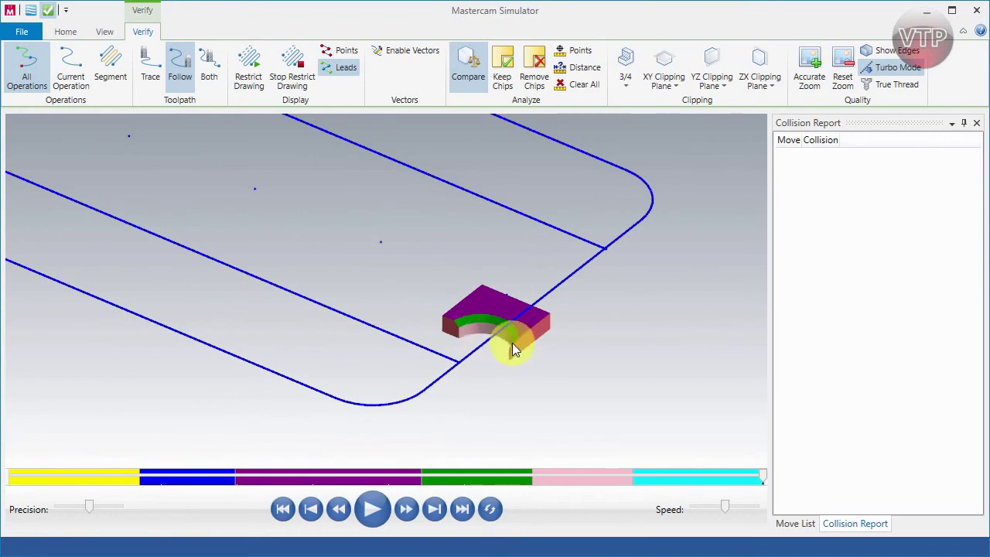
pyautogui.click(845, 72)
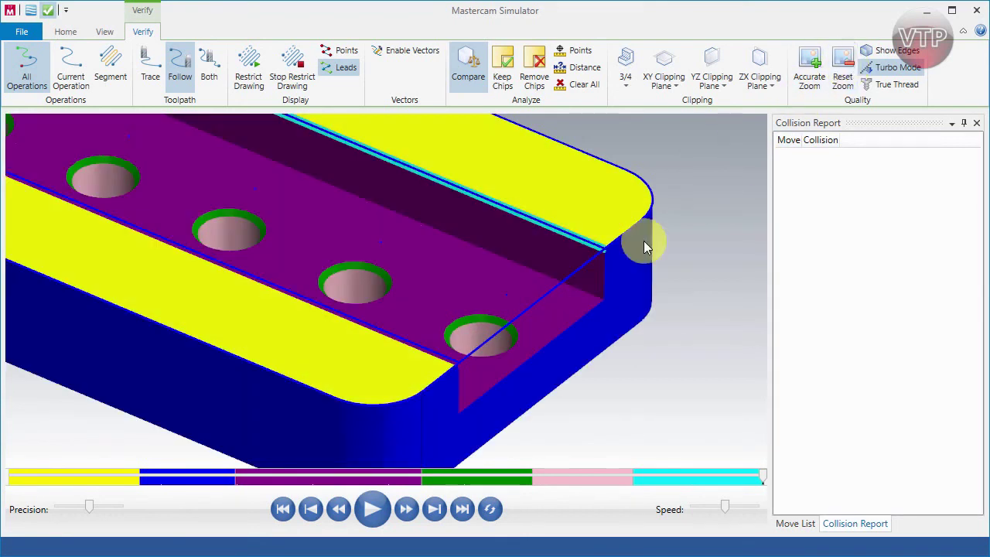
pyautogui.scroll(-3, 504, 352)
pyautogui.scroll(2, 459, 372)
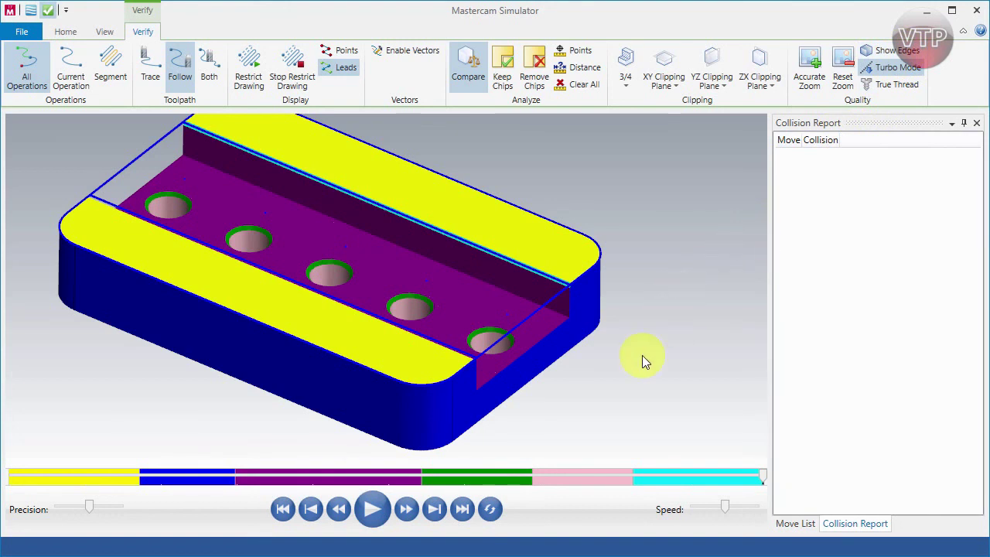
# Step: Look at the options for saving the stock as an STL model, and leave without saving
pyautogui.click(22, 32)
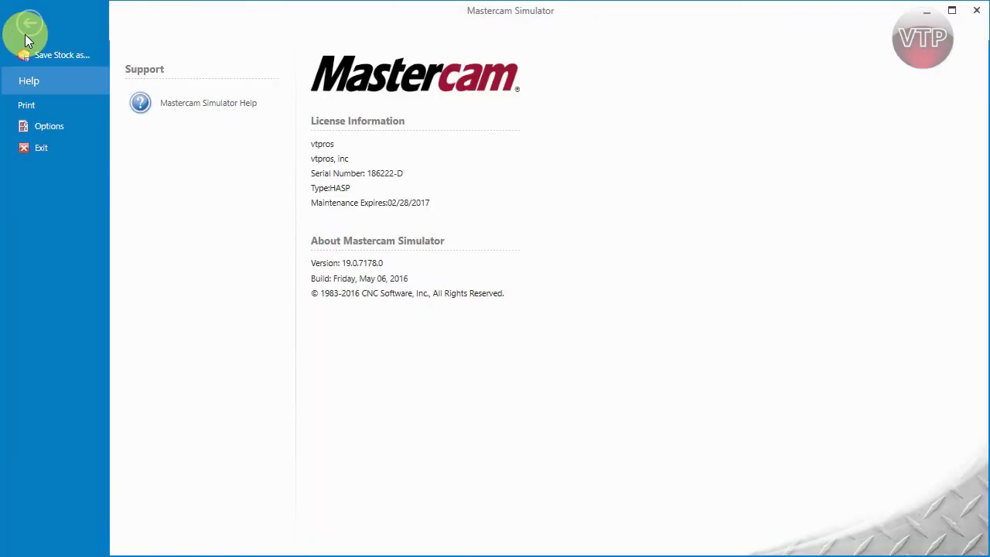
pyautogui.click(73, 57)
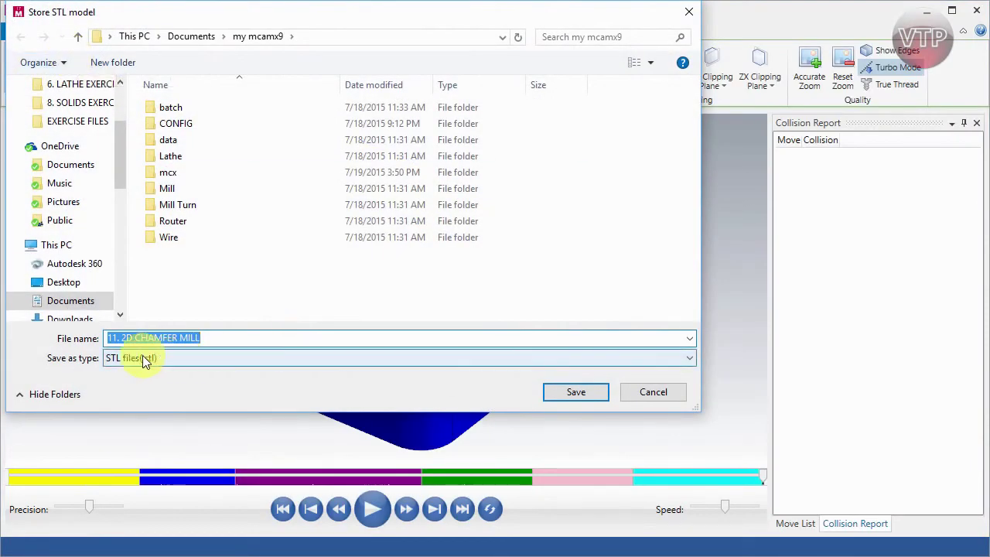
pyautogui.click(649, 389)
# Step: Review the general simulator options for number of moves before and after, collision tolerance and Save STL tolerance
pyautogui.click(21, 32)
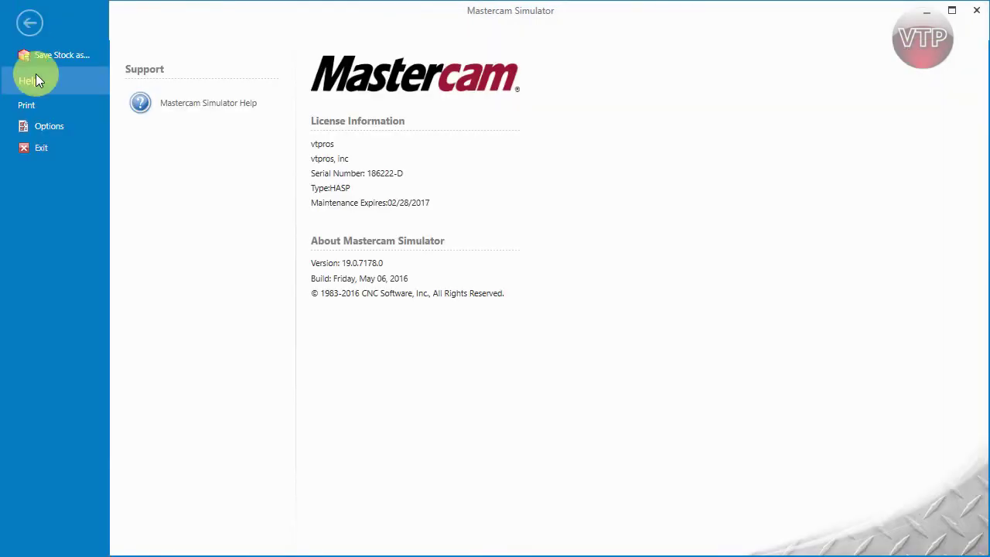
pyautogui.click(39, 127)
pyautogui.moveTo(183, 0); pyautogui.dragTo(608, 22)
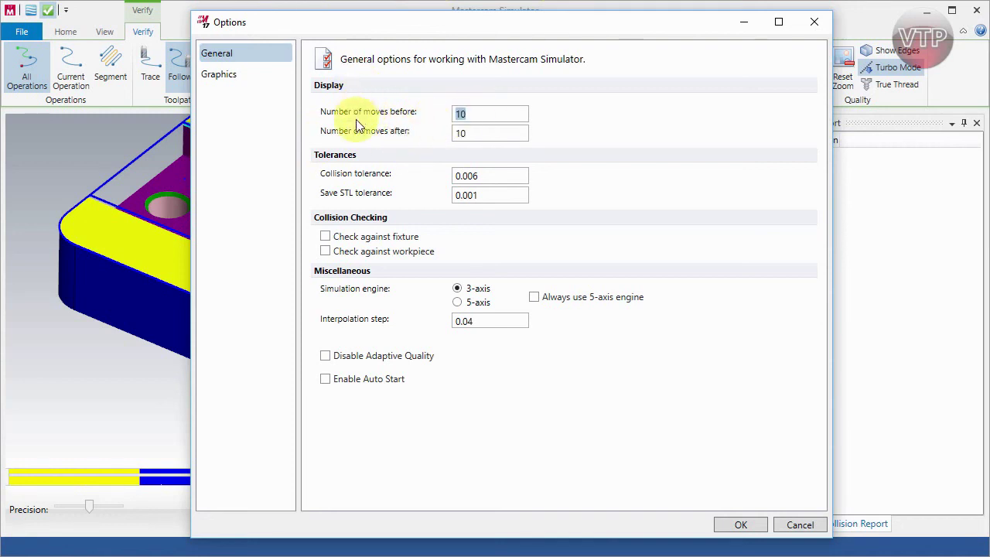
pyautogui.click(485, 136)
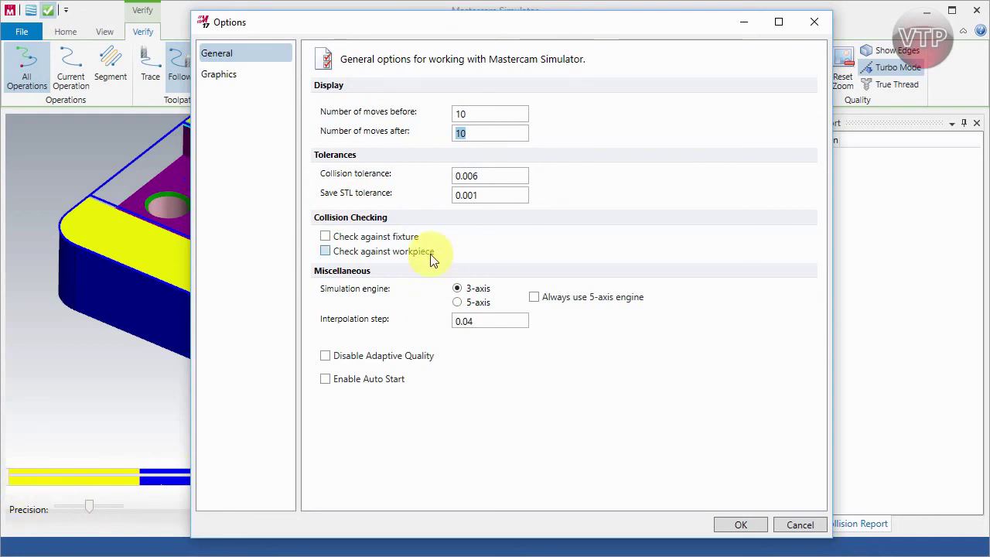
pyautogui.click(501, 178)
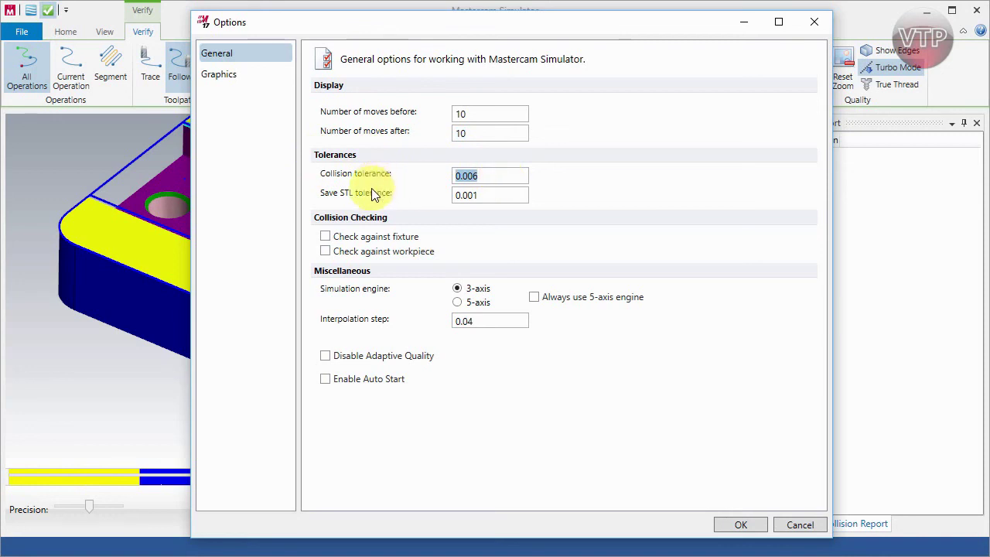
pyautogui.click(488, 198)
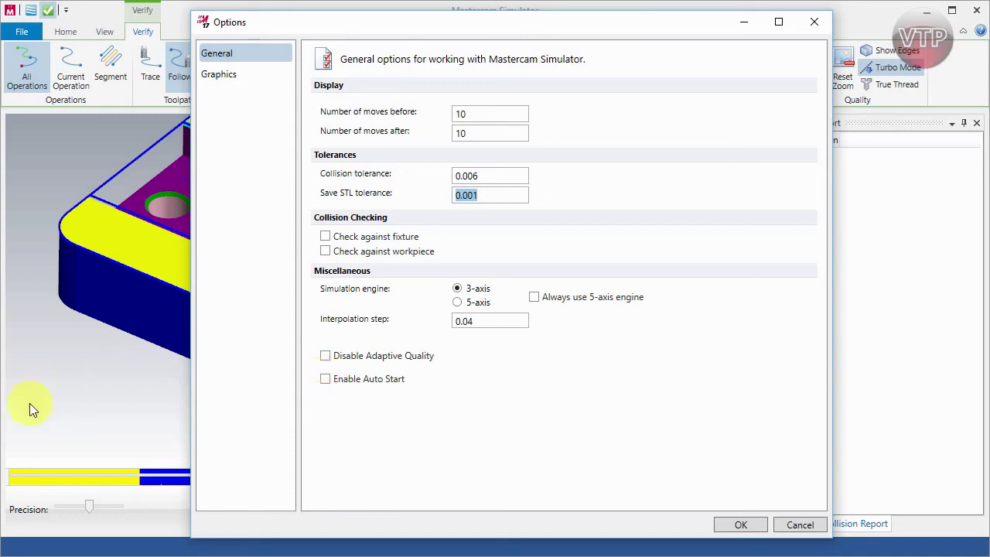
# Step: Move the options dialog aside to view the playback controls, and switch on Enable Auto Start in the general options
pyautogui.moveTo(699, 51); pyautogui.dragTo(654, 407)
pyautogui.click(655, 407)
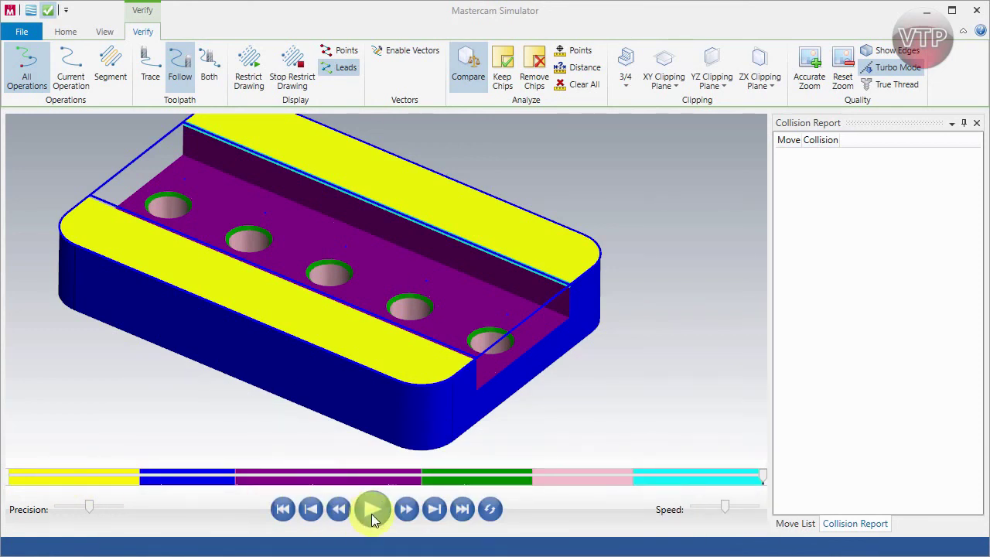
pyautogui.moveTo(340, 551); pyautogui.dragTo(411, 32)
pyautogui.click(313, 390)
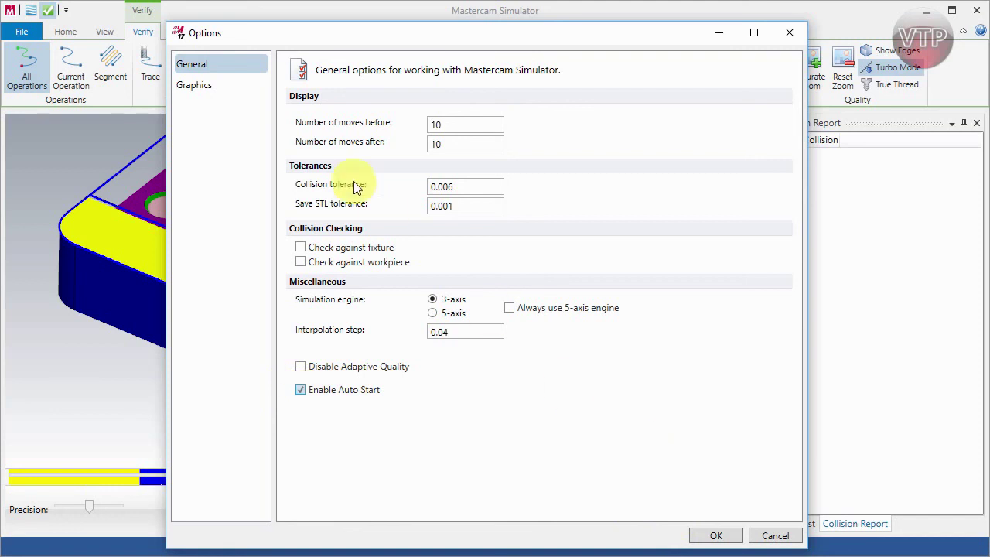
# Step: Raise the milling opacity in the graphics options to 50.88 % and set it back to 50 %
pyautogui.click(194, 86)
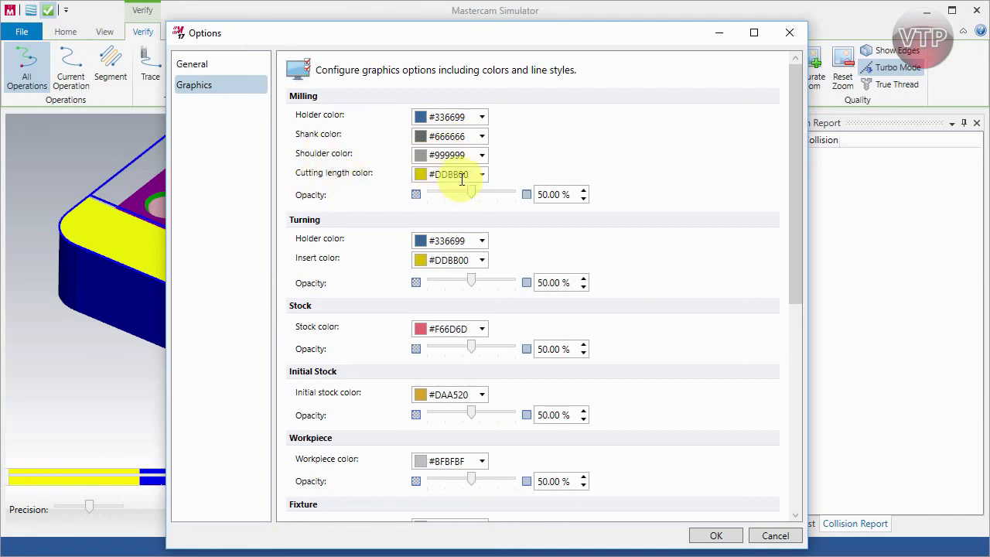
pyautogui.moveTo(469, 193)
pyautogui.mouseDown()
pyautogui.moveTo(429, 194)
pyautogui.moveTo(523, 198)
pyautogui.moveTo(472, 198)
pyautogui.mouseUp()
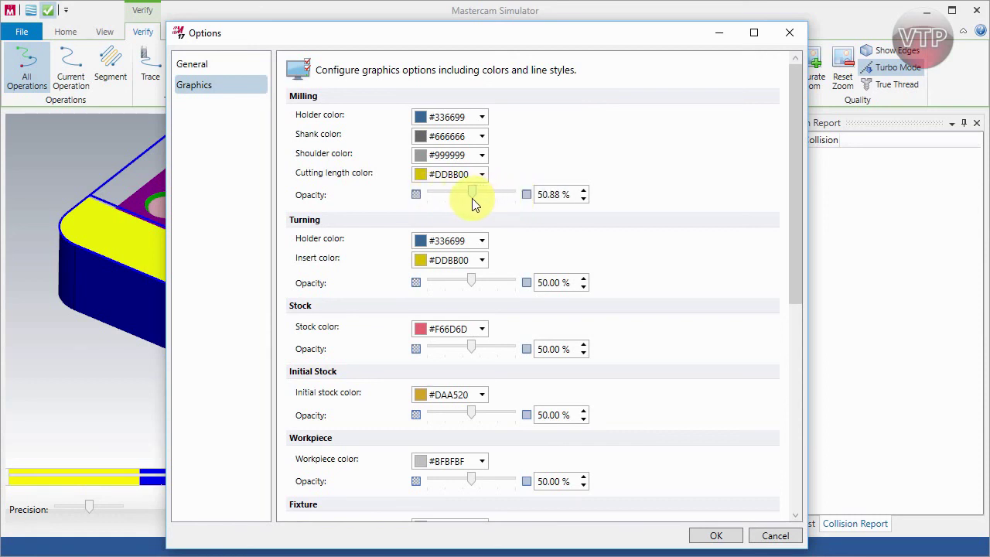
pyautogui.click(564, 195)
pyautogui.doubleClick(559, 198)
pyautogui.write('50')
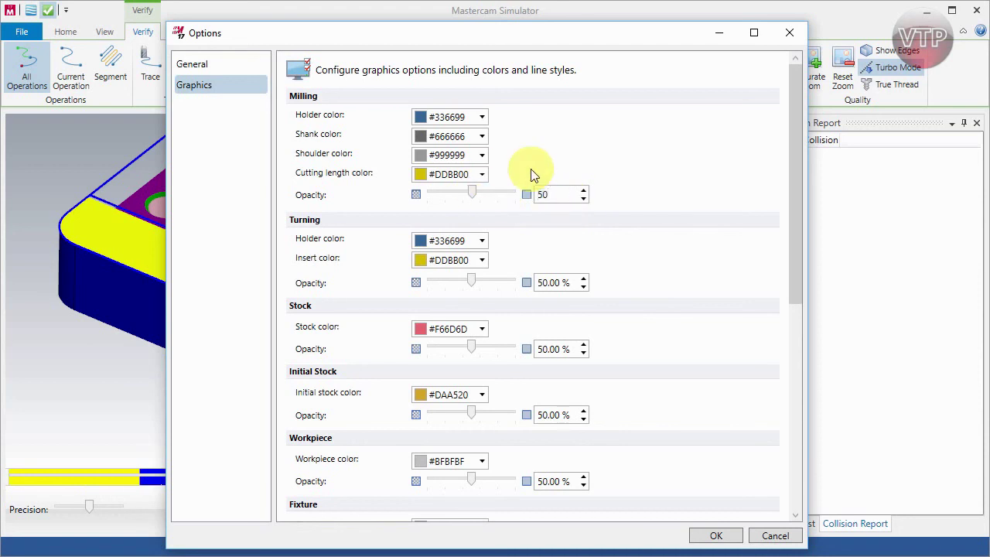
pyautogui.click(294, 220)
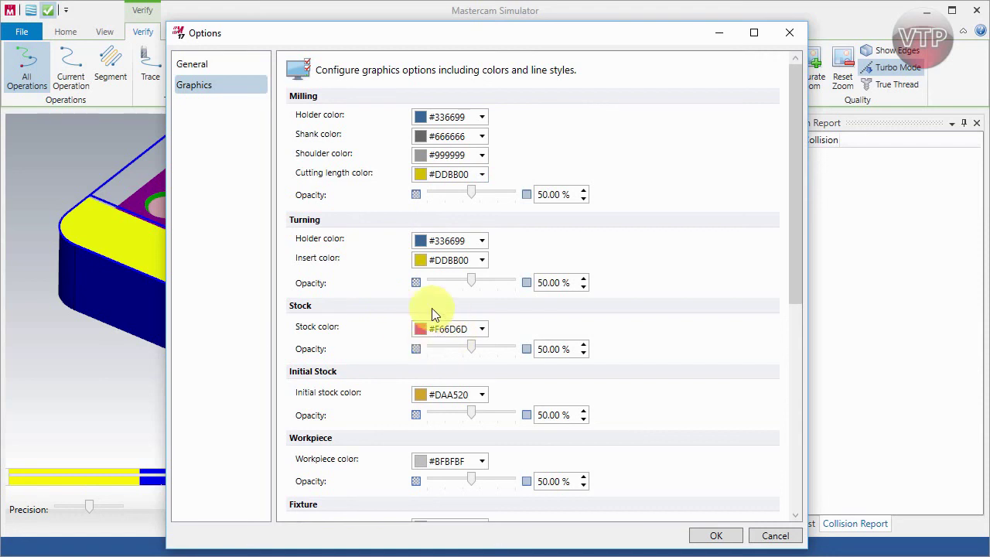
# Step: Examine the remaining graphics options, comparing the Color Loop colors with the simulated operations and checking the tool vector line widths
pyautogui.scroll(-3, 397, 368)
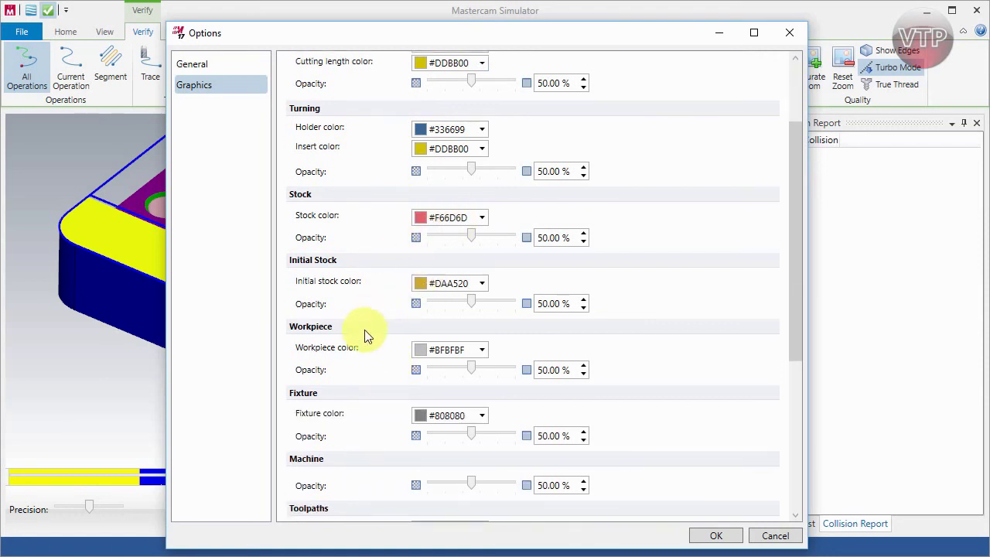
pyautogui.scroll(-1, 363, 333)
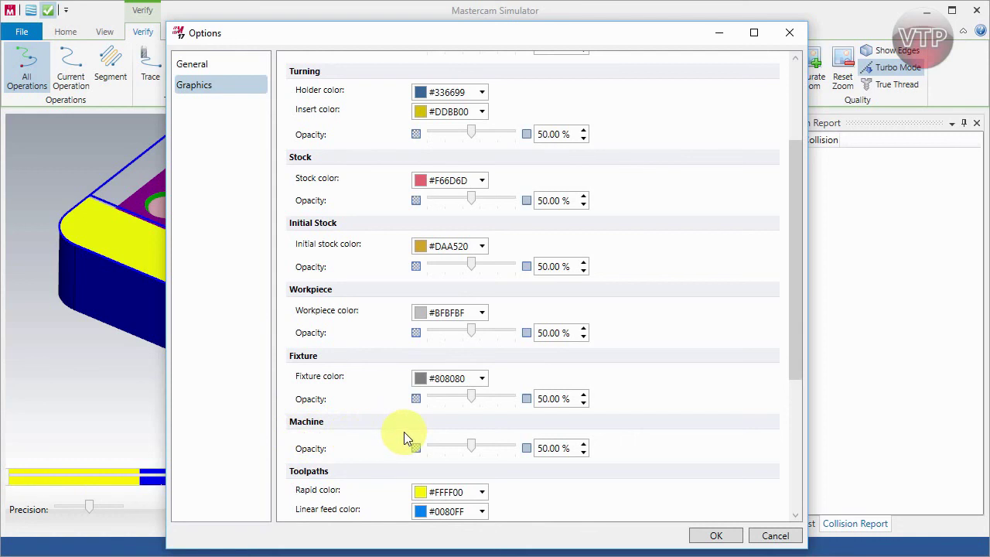
pyautogui.scroll(-1, 441, 423)
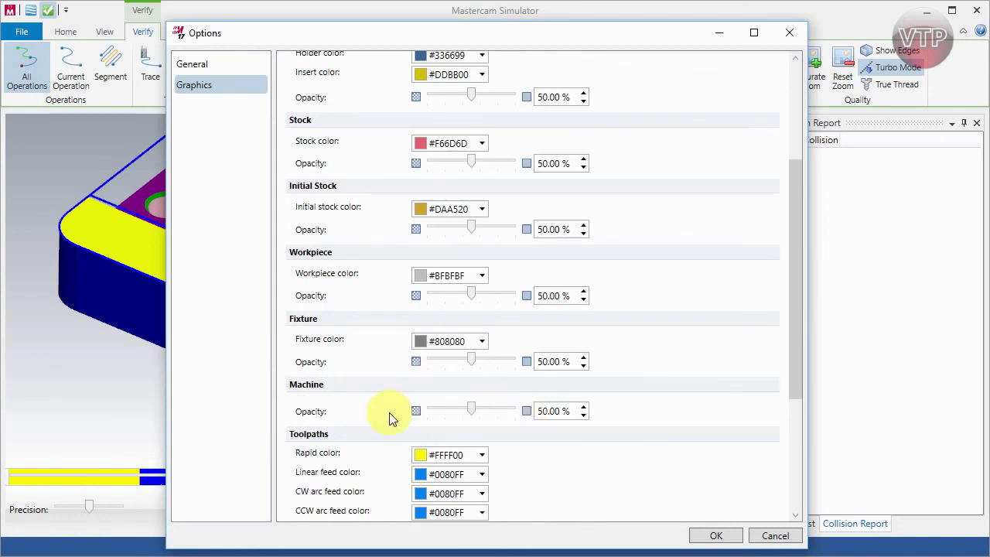
pyautogui.scroll(-6, 354, 448)
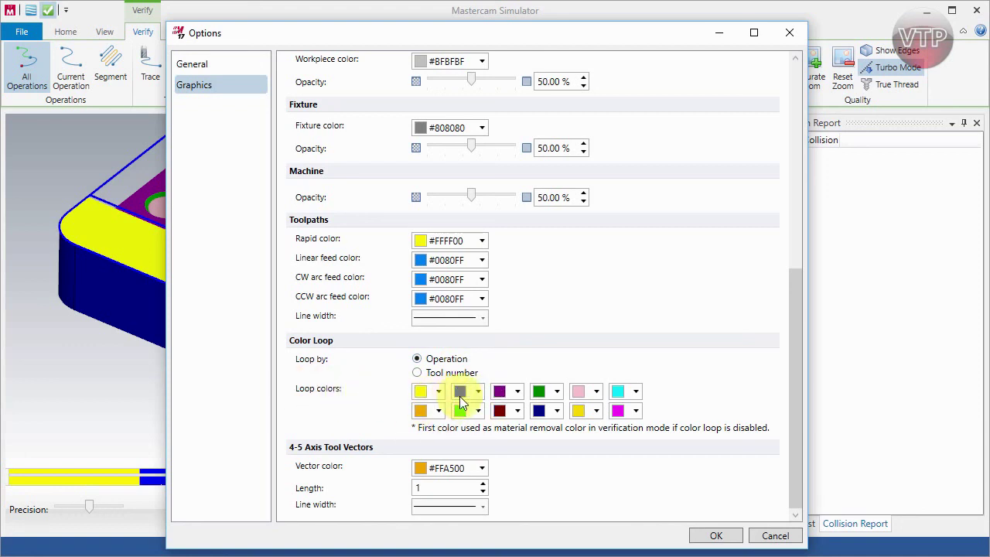
pyautogui.moveTo(465, 34); pyautogui.dragTo(684, 24)
pyautogui.click(82, 474)
pyautogui.click(169, 480)
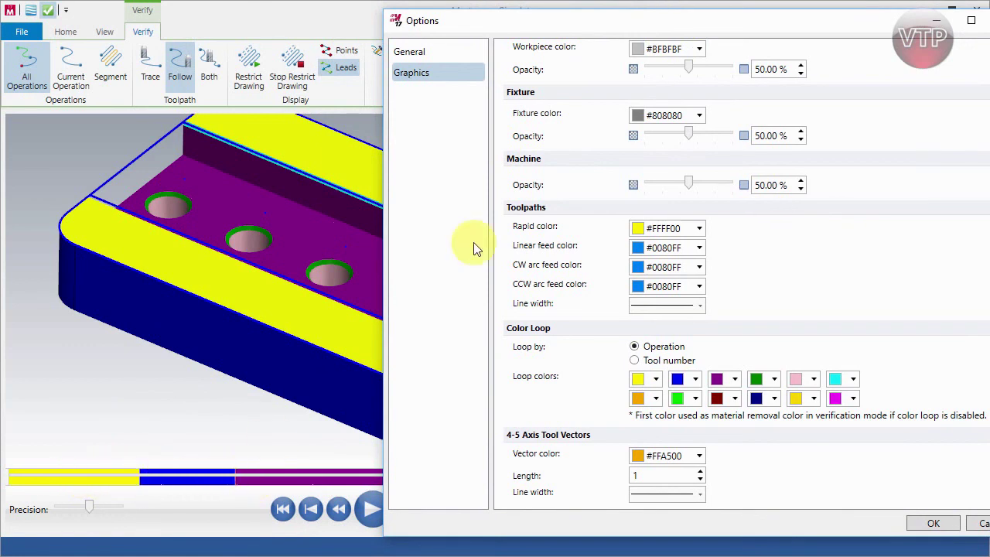
pyautogui.moveTo(639, 24); pyautogui.dragTo(389, 29)
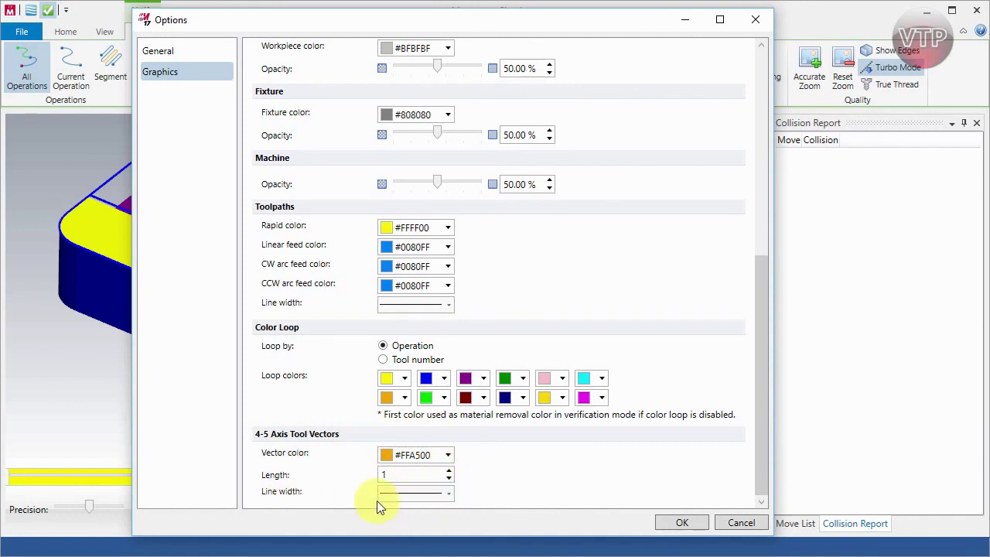
pyautogui.click(448, 494)
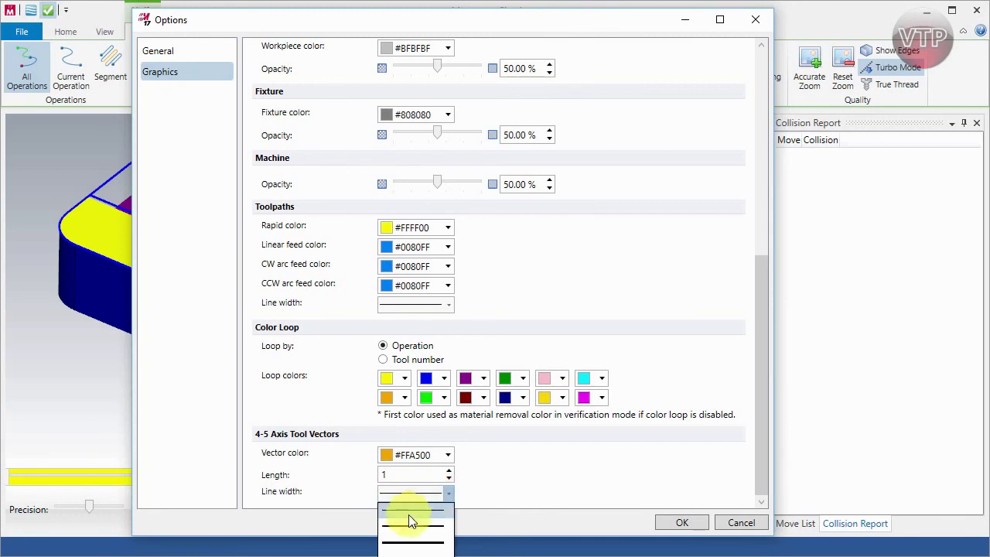
pyautogui.click(511, 495)
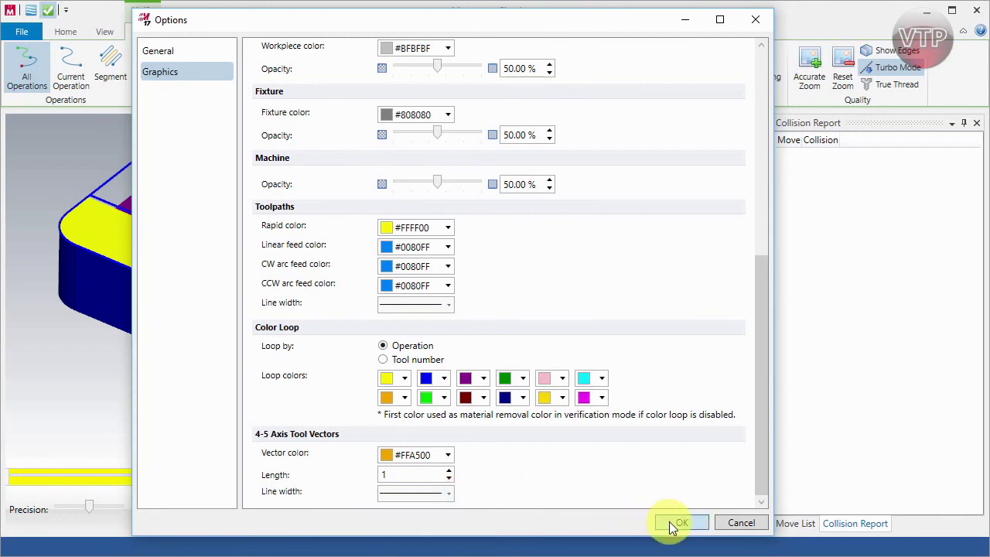
# Step: Accept the options, save the simulator defaults as an XML file named VTPROS in the my mcam2017 folder, and close the simulator
pyautogui.click(669, 521)
pyautogui.click(644, 350)
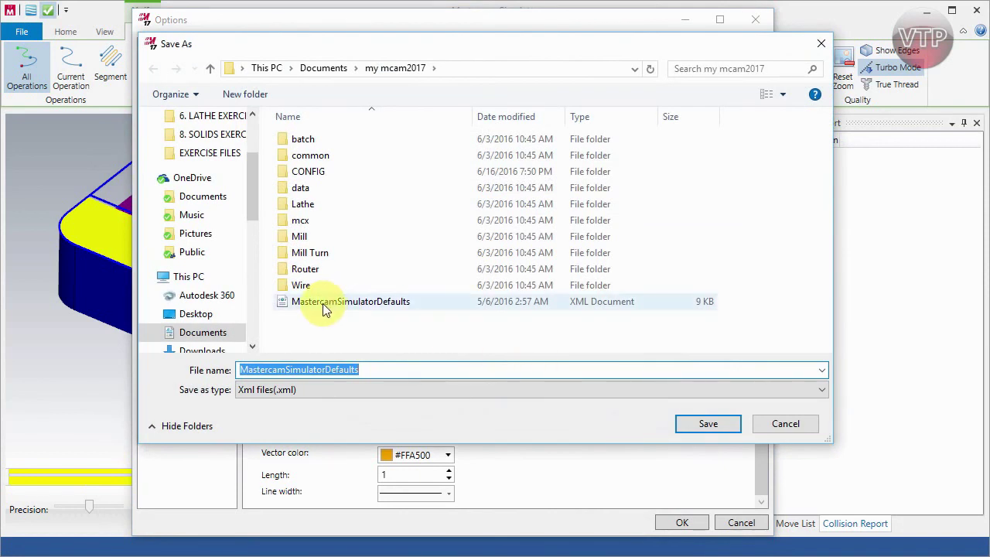
pyautogui.click(322, 304)
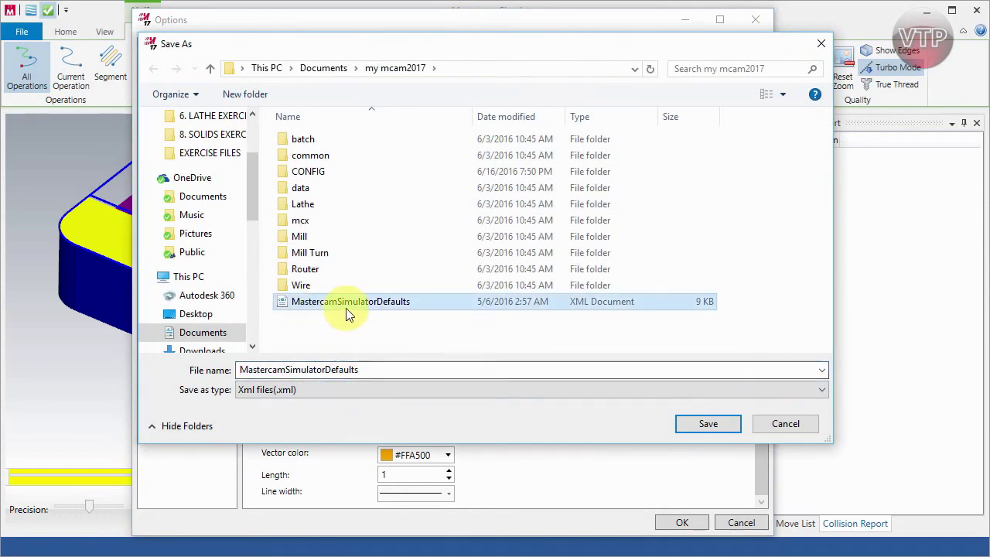
pyautogui.doubleClick(379, 369)
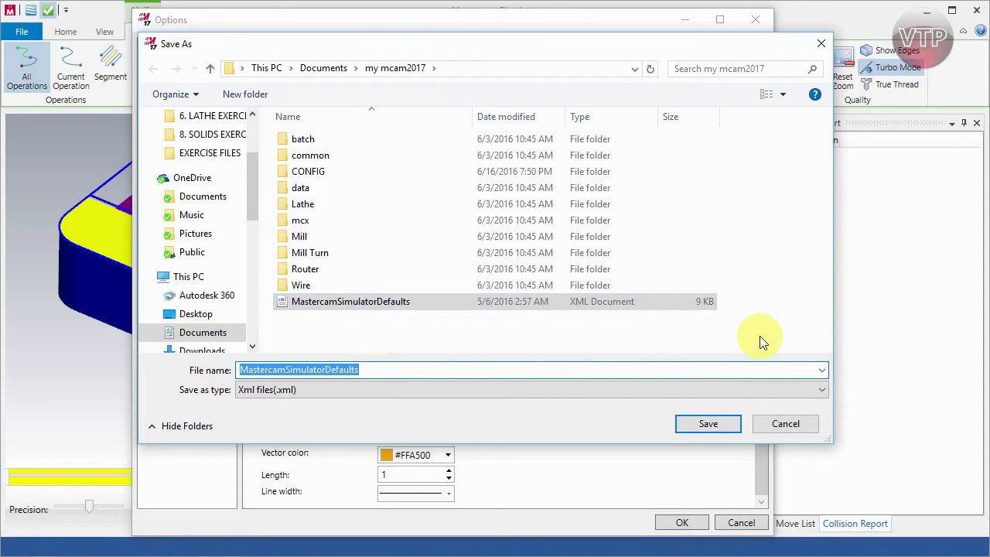
pyautogui.write('VTPROS')
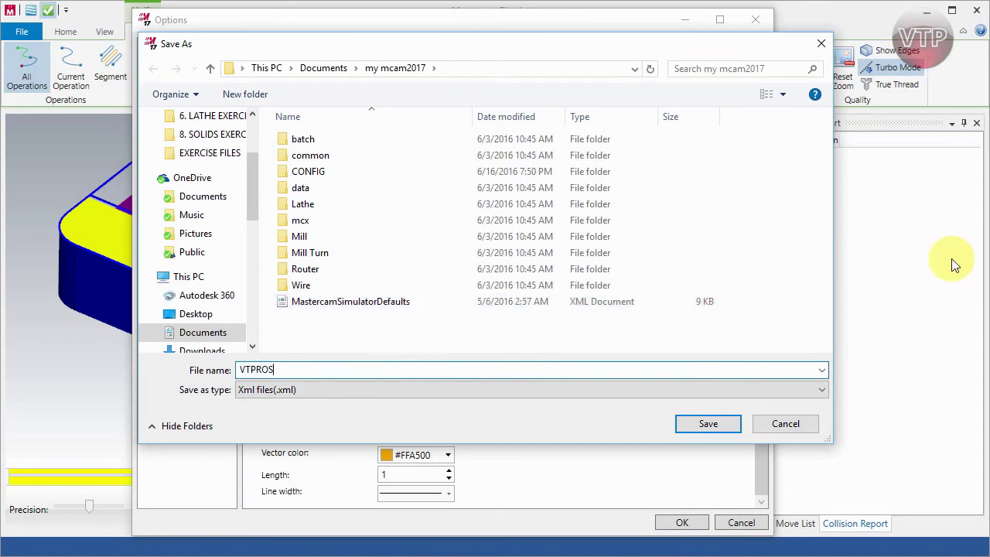
pyautogui.click(708, 423)
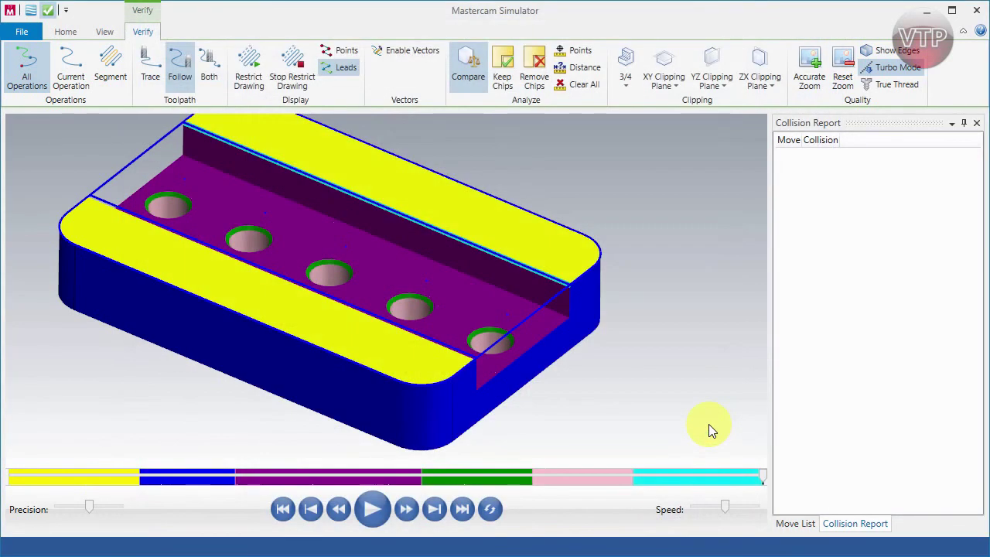
pyautogui.click(977, 10)
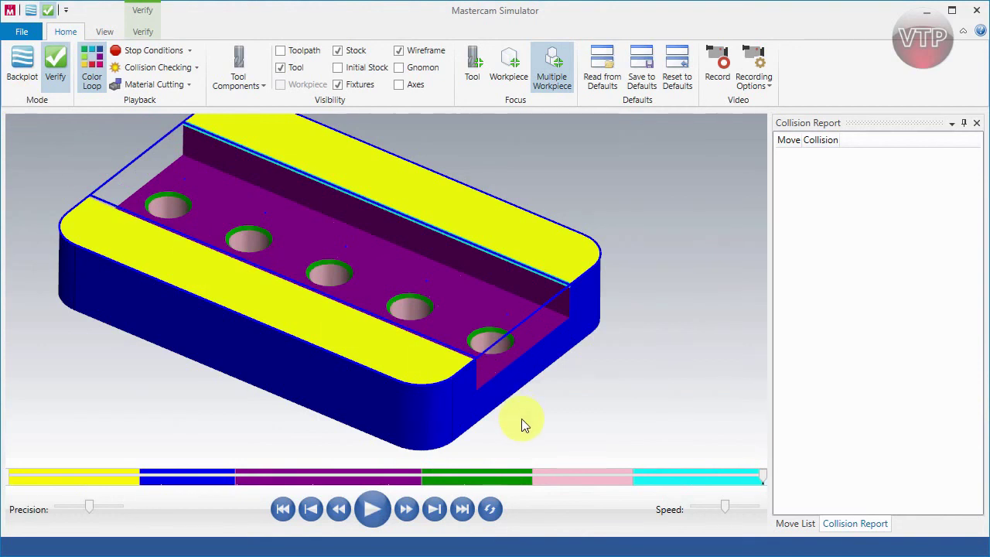
# Step: Clear Enable Auto Start in the general simulator options and cancel the options dialog
pyautogui.click(26, 32)
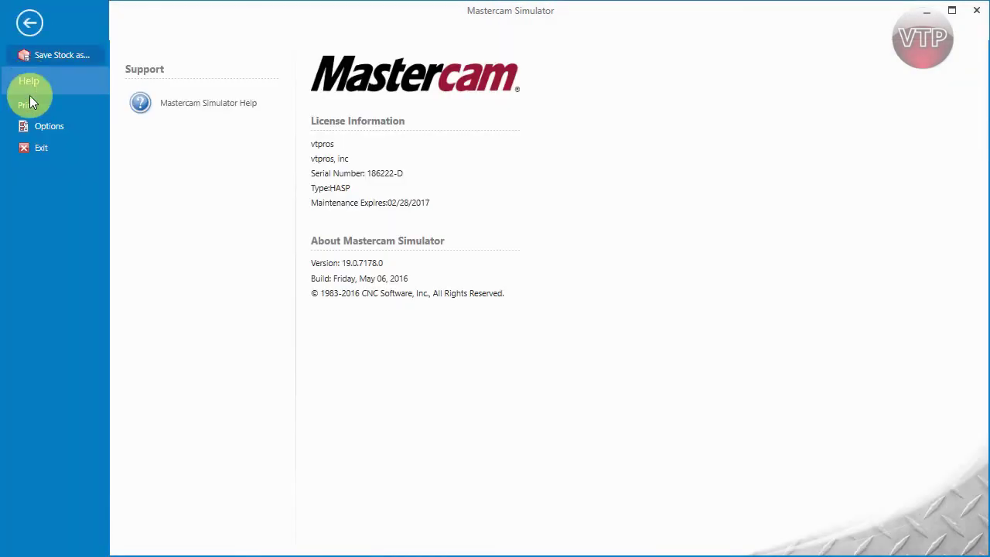
pyautogui.click(40, 127)
pyautogui.moveTo(161, 20); pyautogui.dragTo(473, 39)
pyautogui.click(254, 387)
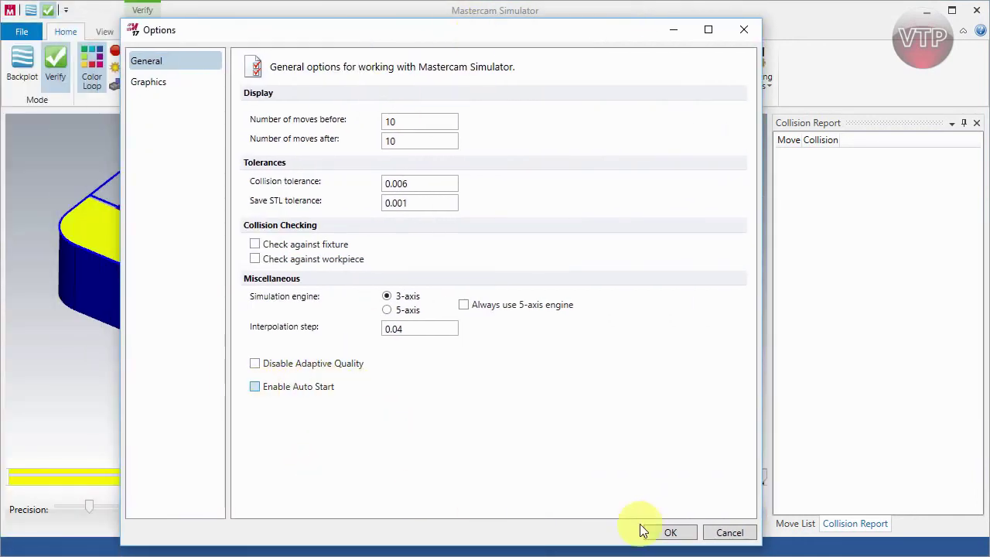
pyautogui.click(747, 533)
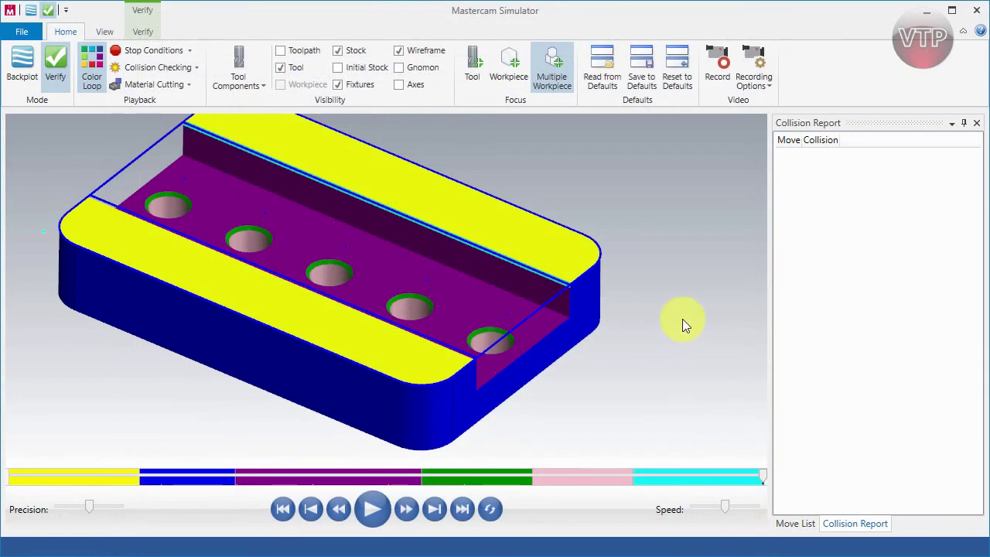